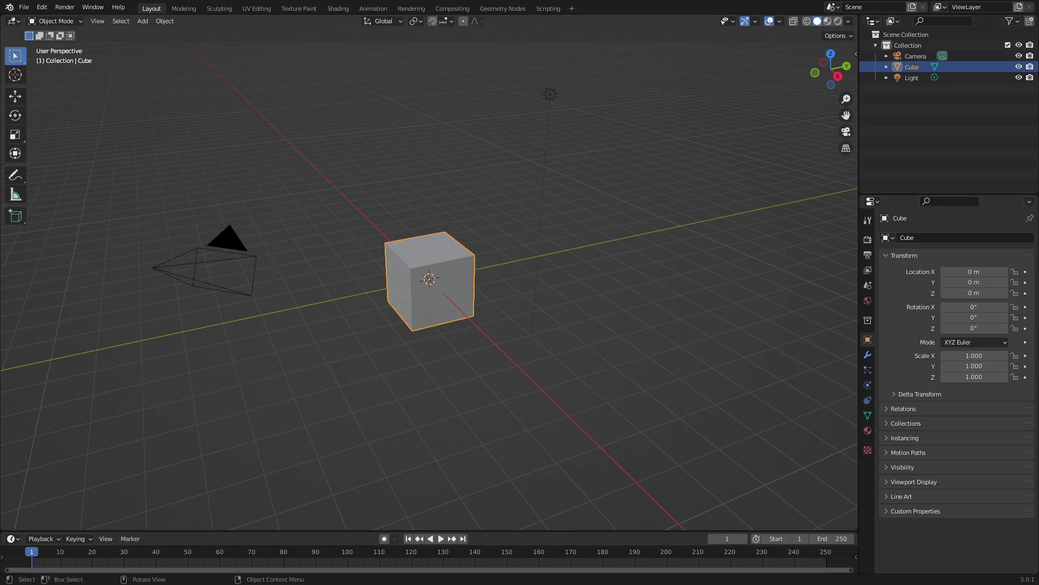
# Delete the default cube and clear the camera's location and rotation
pyautogui.press('Delete')
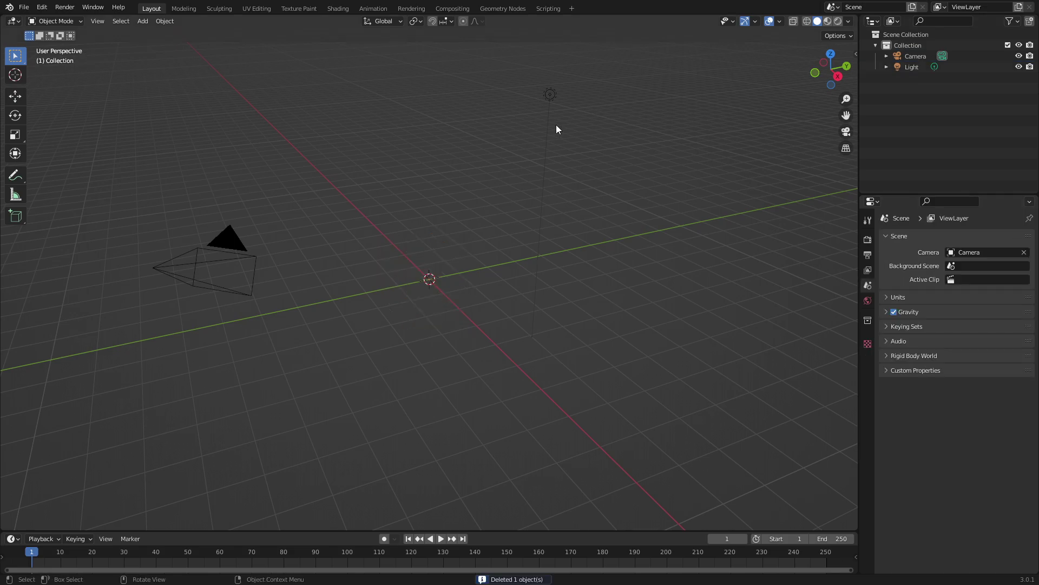
pyautogui.moveTo(616, 72); pyautogui.dragTo(442, 122)
pyautogui.moveTo(442, 121); pyautogui.dragTo(506, 119, button='middle')
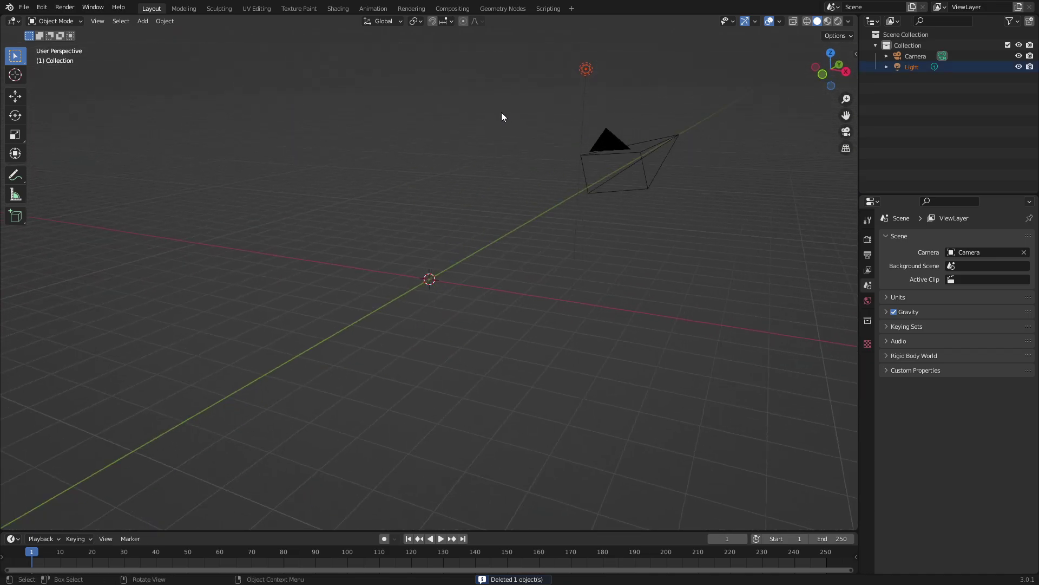
pyautogui.click(670, 144)
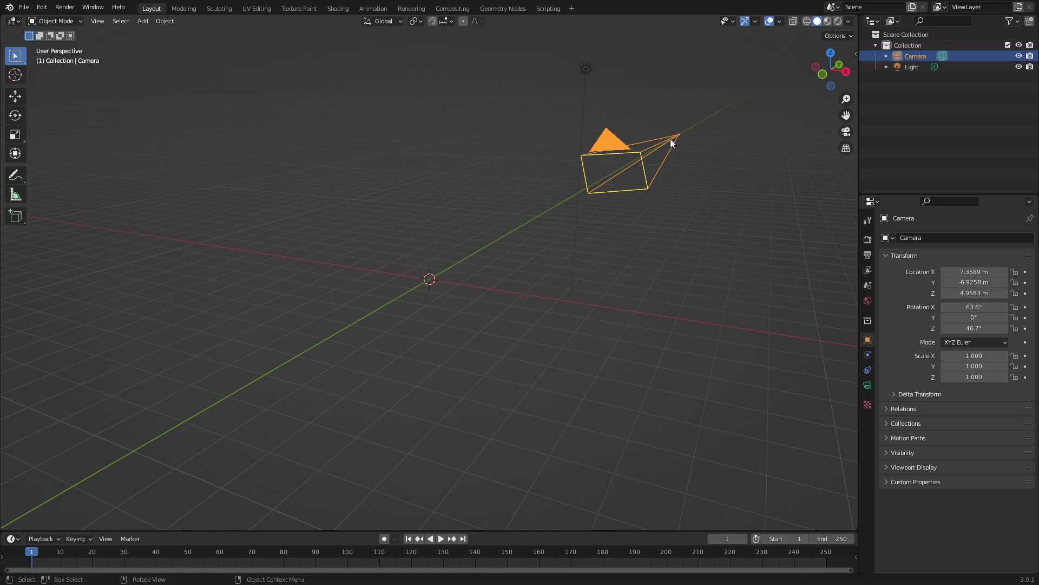
pyautogui.hotkey('alt', 'g')
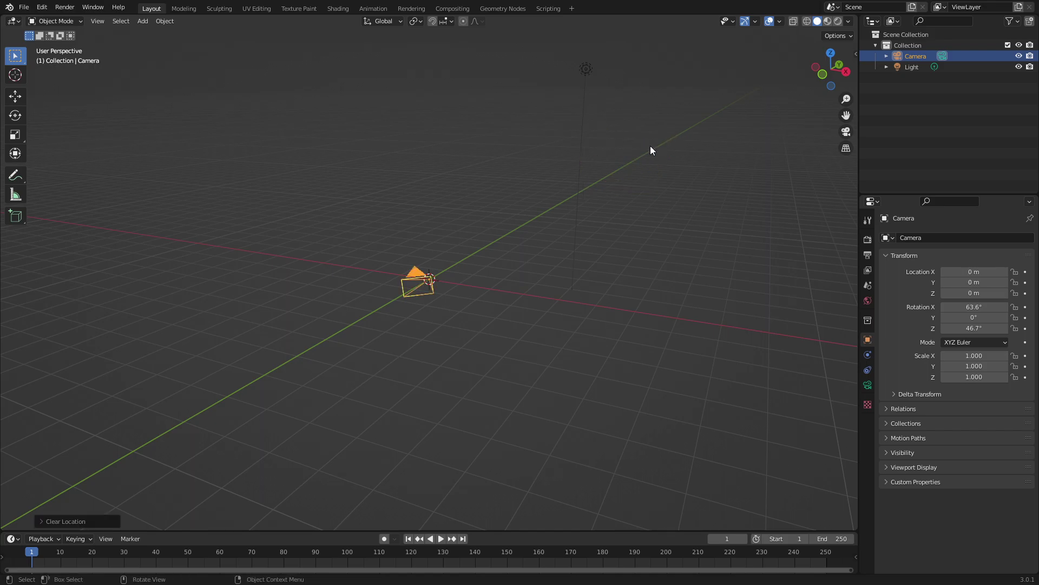
pyautogui.hotkey('alt', 'r')
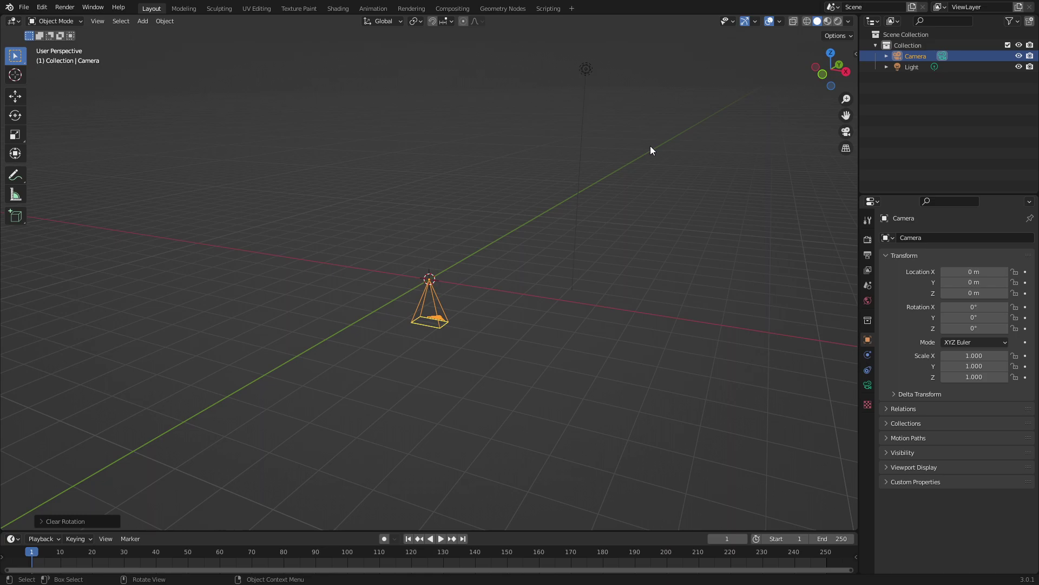
# Rotate the camera 90° about the global X axis
pyautogui.press('r')
pyautogui.press('x')
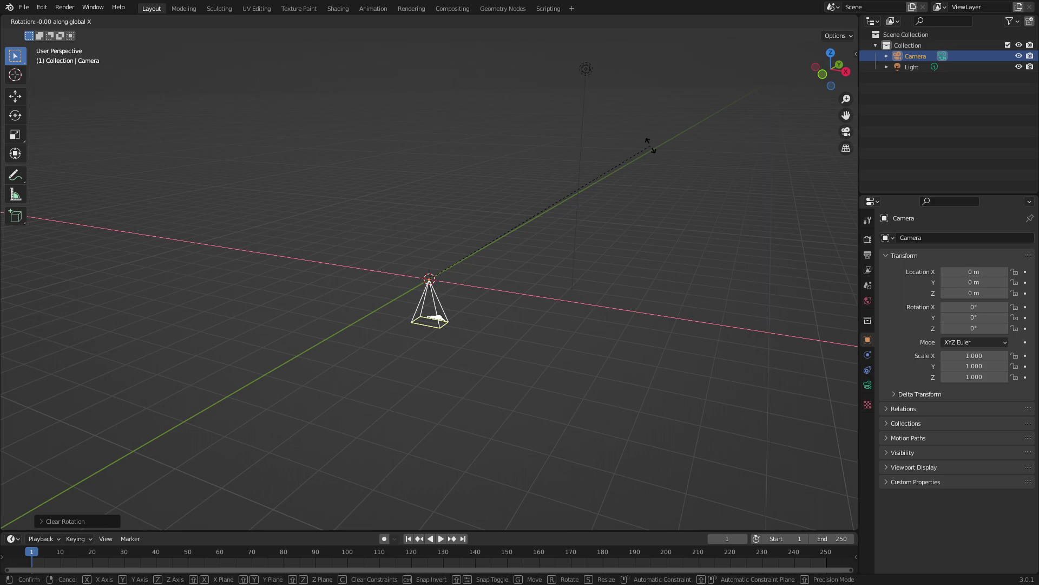
pyautogui.write('90')
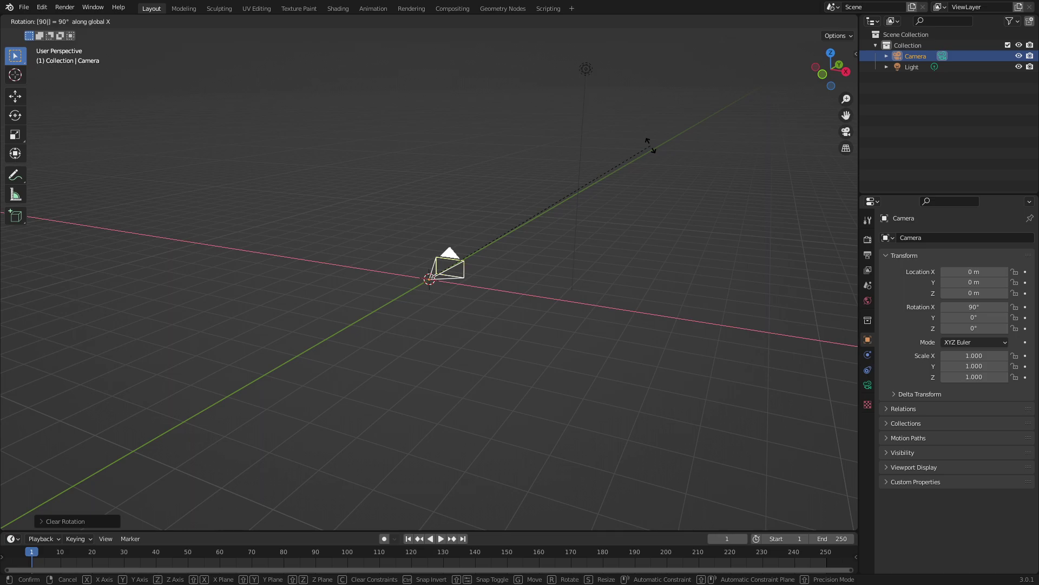
pyautogui.press('Return')
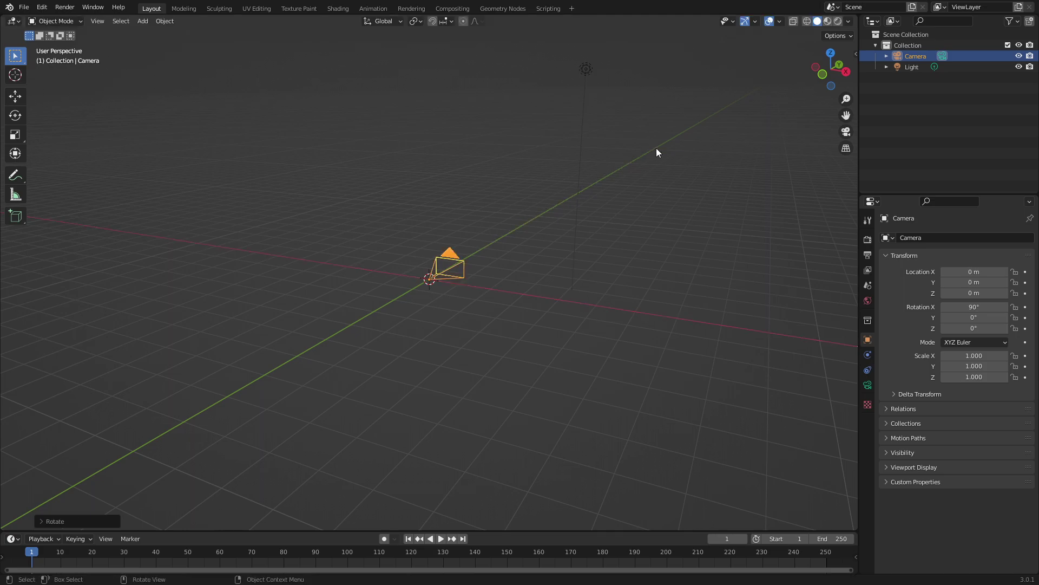
# Move the camera back along the Y axis to about -8.77 m and look through it
pyautogui.moveTo(663, 152); pyautogui.dragTo(641, 185, button='middle')
pyautogui.press('g')
pyautogui.press('y')
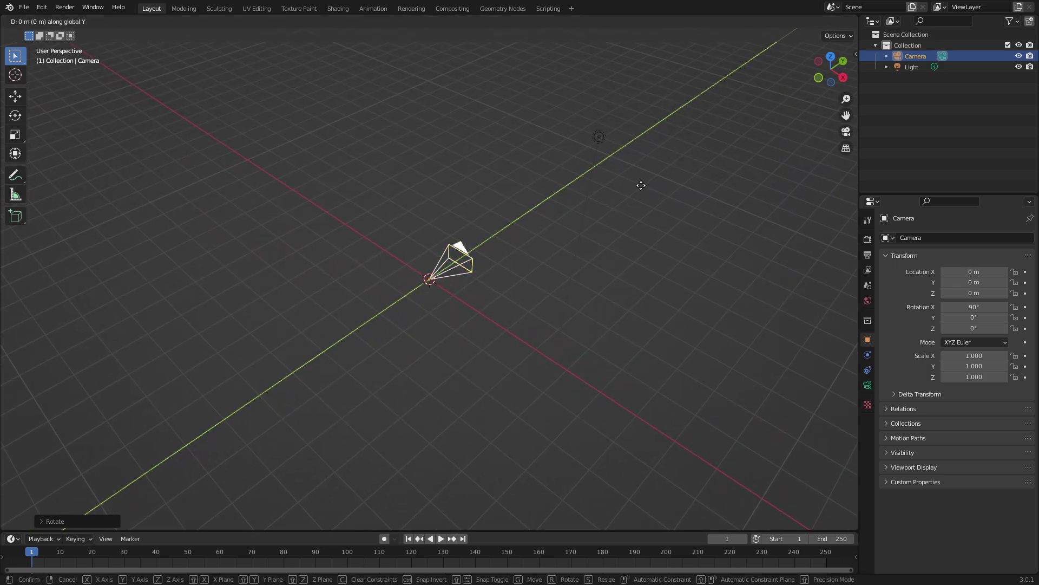
pyautogui.click(339, 337)
pyautogui.press('KP_0')
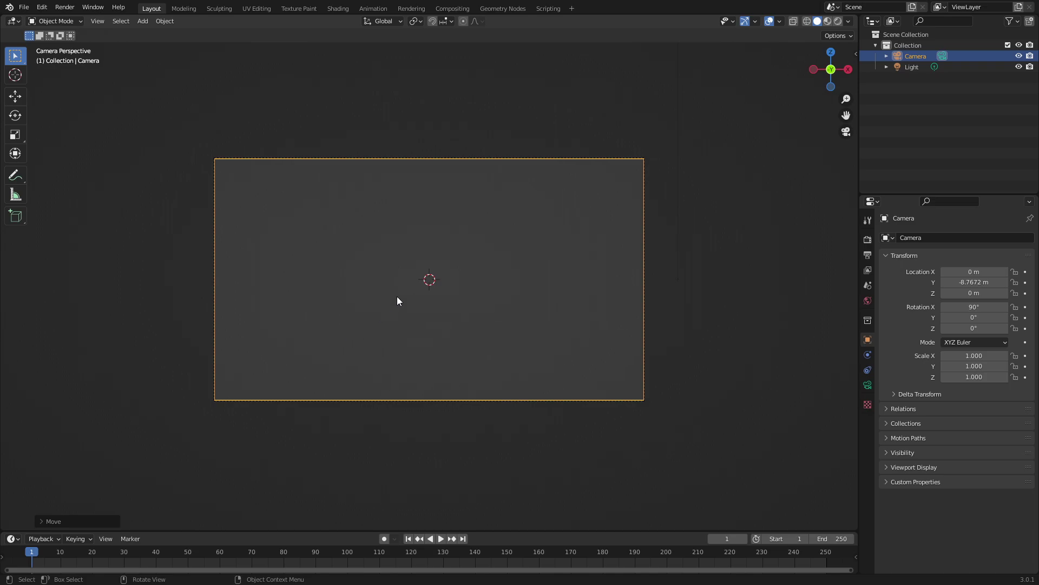
# Add a plane mesh at the world origin
pyautogui.hotkey('shift', 'a')
pyautogui.press('Escape')
pyautogui.scroll(2, 484, 205)
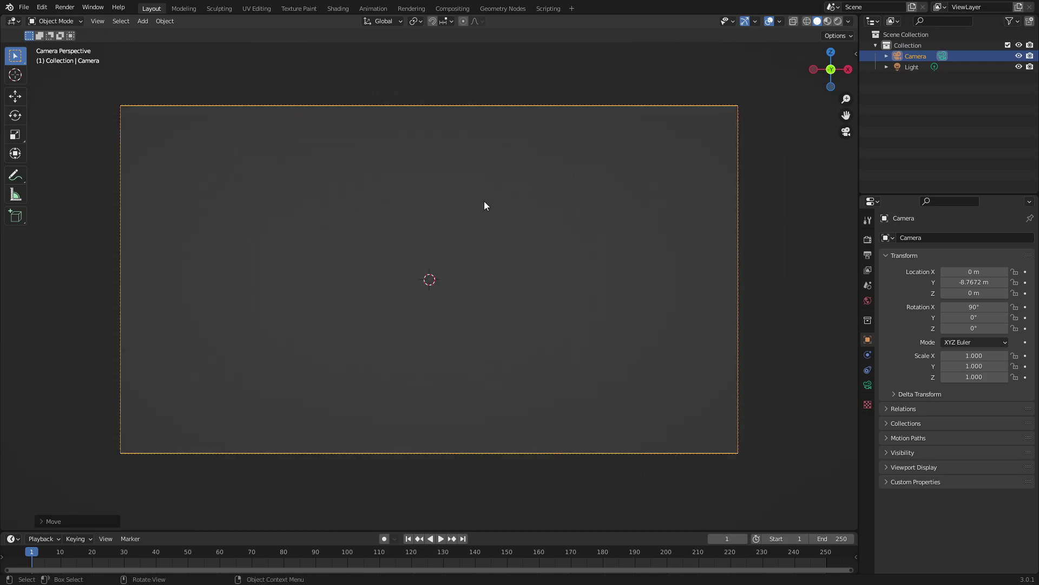
pyautogui.scroll(1, 484, 206)
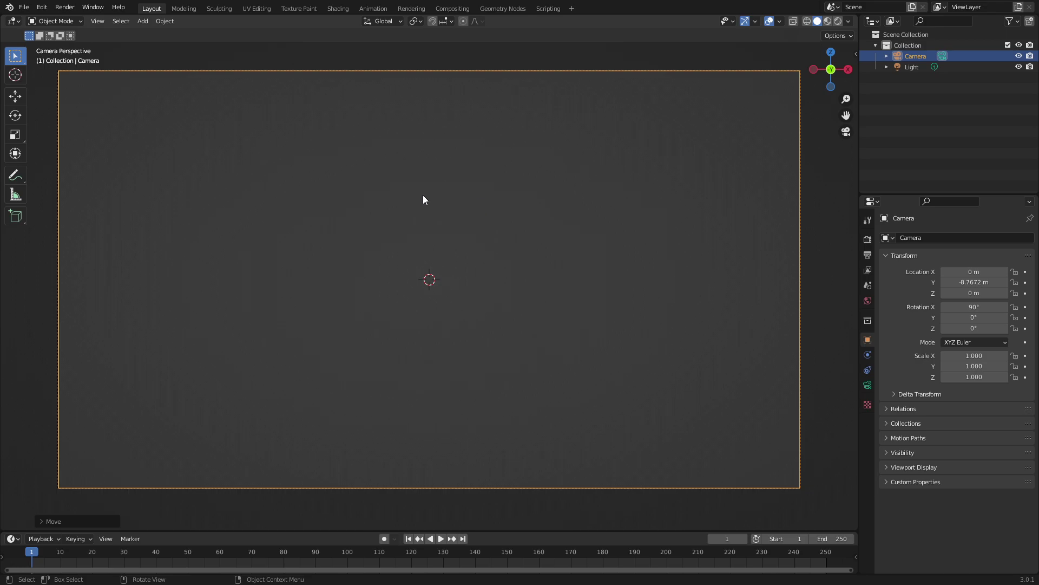
pyautogui.hotkey('shift', 'a')
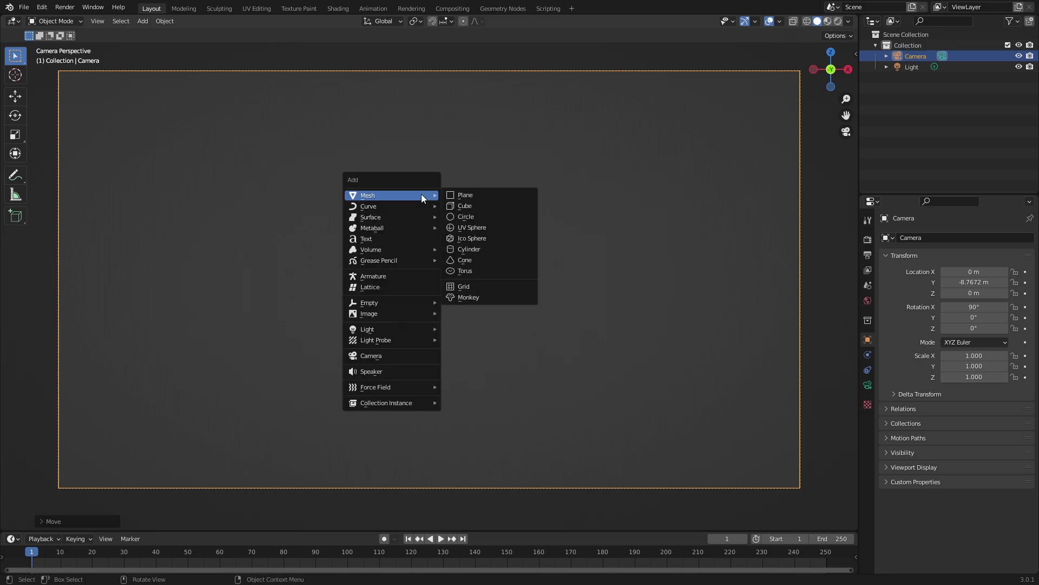
pyautogui.click(488, 194)
# Stretch the plane along the X axis to a scale of about 3.91
pyautogui.moveTo(493, 192); pyautogui.dragTo(452, 277, button='middle')
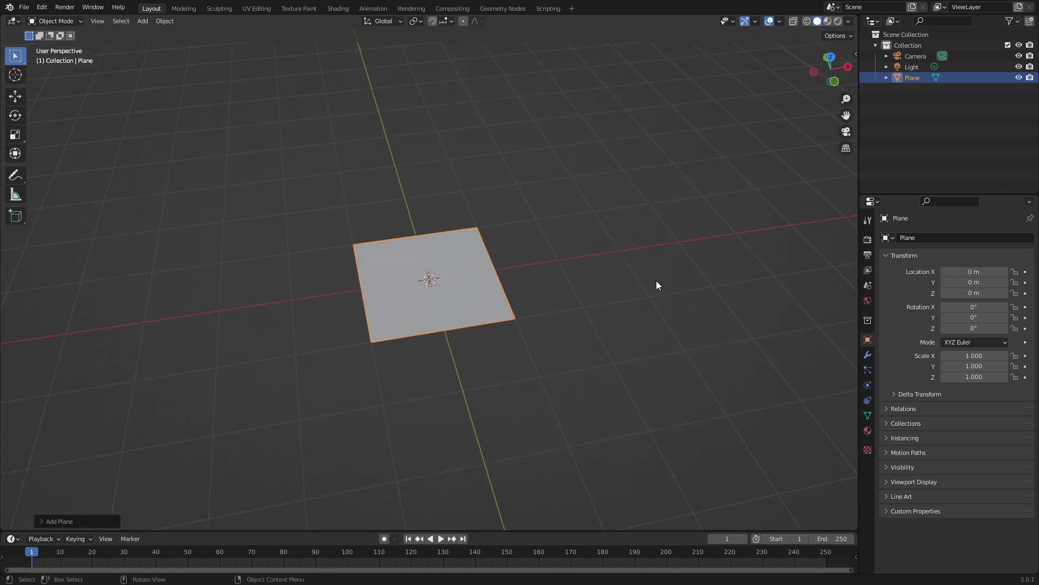
pyautogui.press('s')
pyautogui.press('x')
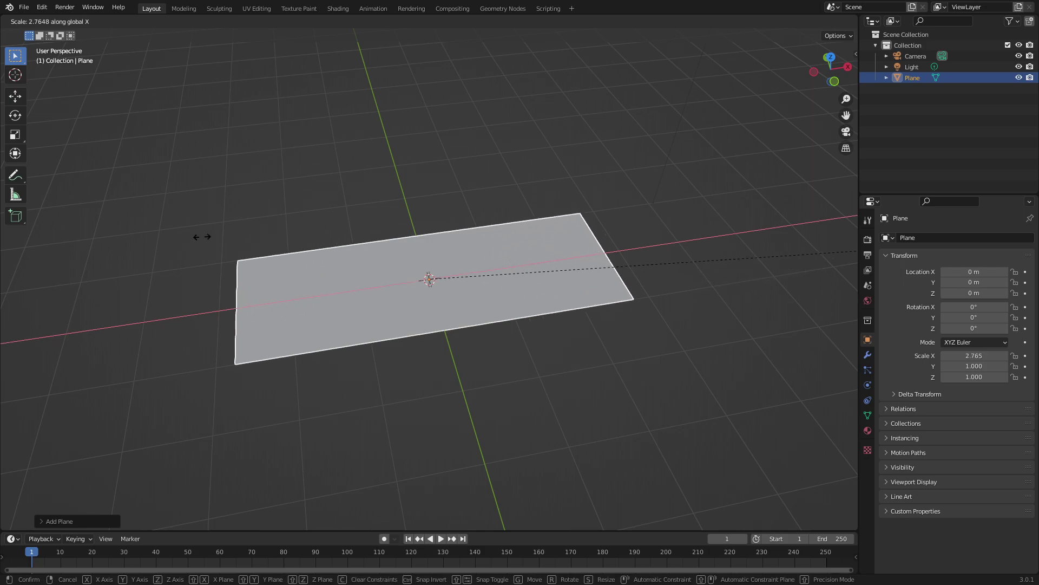
pyautogui.click(453, 182)
pyautogui.moveTo(545, 287); pyautogui.dragTo(426, 234, button='middle')
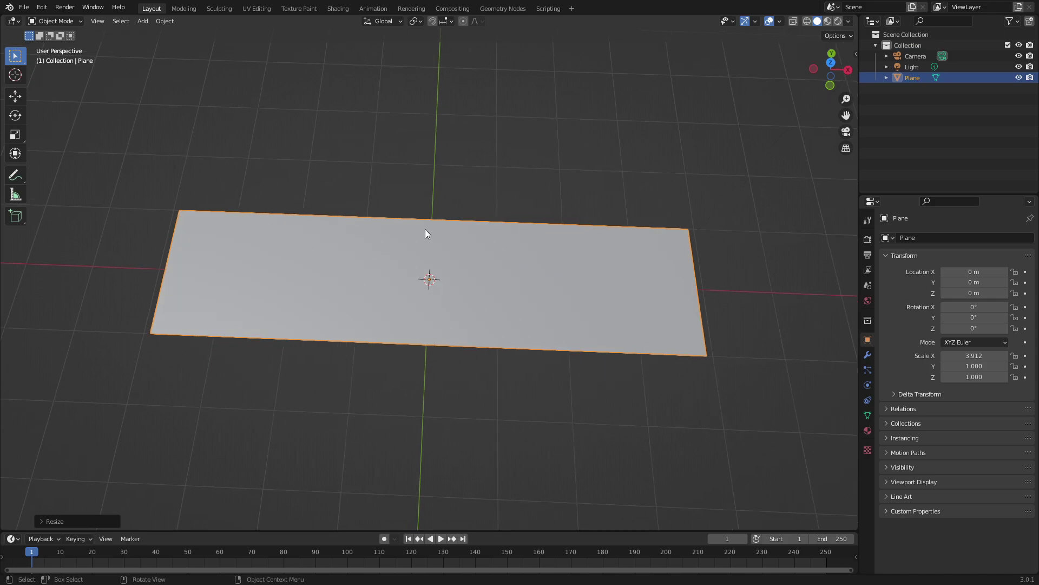
# Divide the plane crosswise into four equal sections in Edit Mode with three single loop cuts
pyautogui.press('Tab')
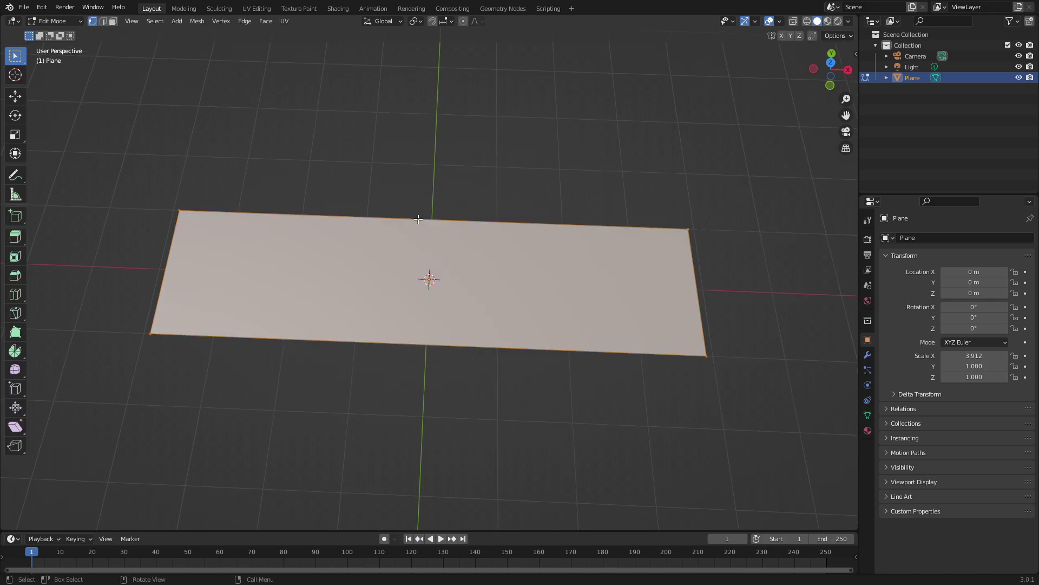
pyautogui.click(15, 295)
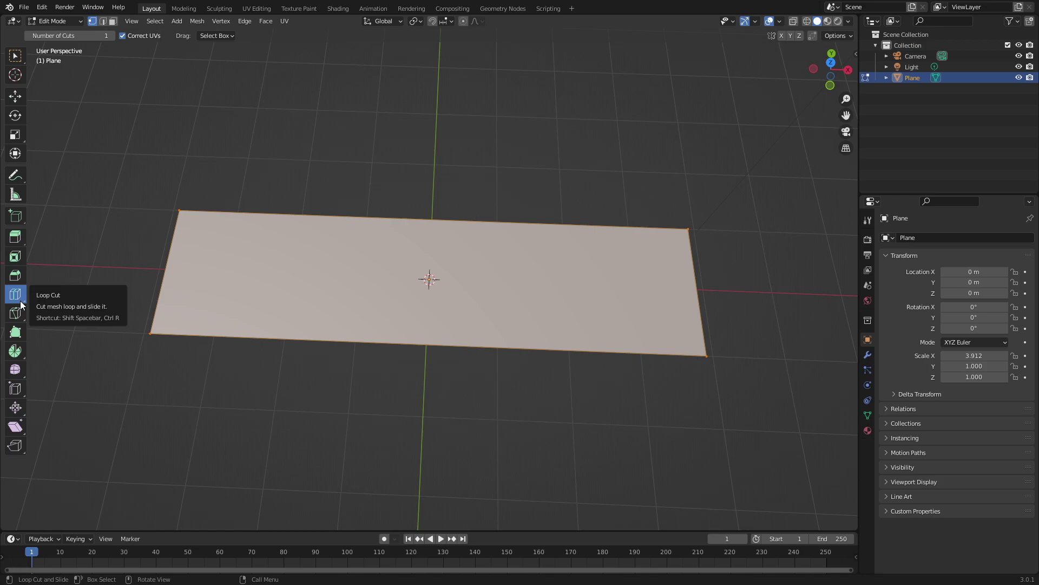
pyautogui.click(429, 341)
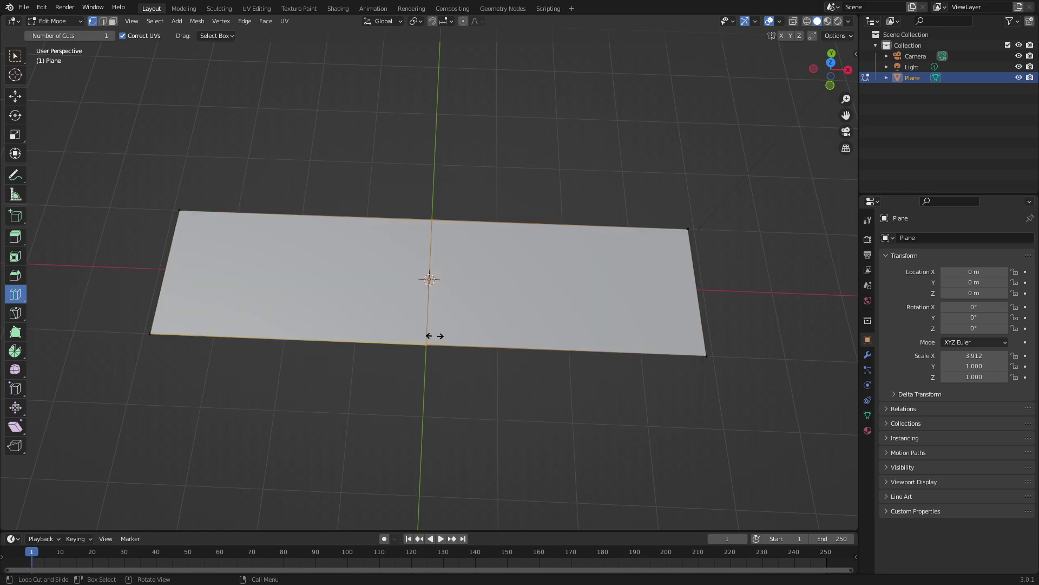
pyautogui.click(293, 335)
pyautogui.click(568, 342)
pyautogui.moveTo(314, 406); pyautogui.dragTo(255, 378, button='middle')
pyautogui.moveTo(596, 300); pyautogui.dragTo(664, 341, button='middle')
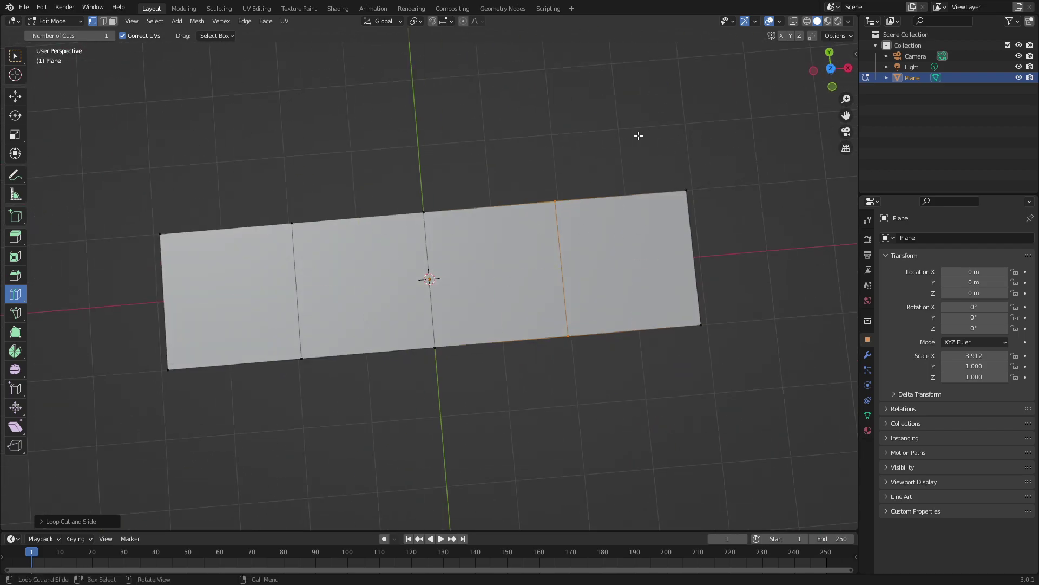
pyautogui.click(15, 55)
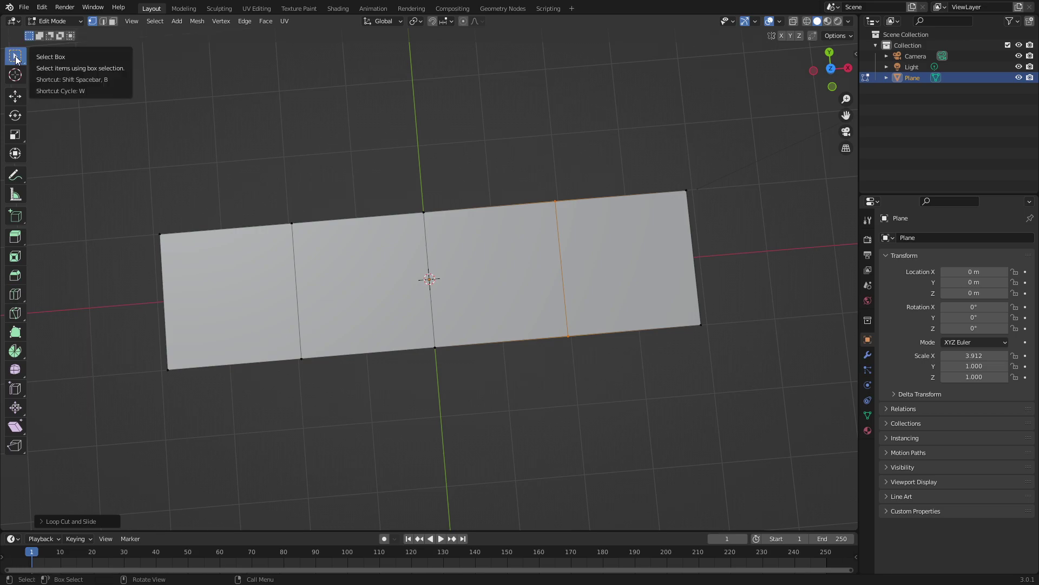
# Lower the end section on the negative X side along Z, then slide it along X beneath the plane's middle edge
pyautogui.moveTo(380, 242); pyautogui.dragTo(386, 162, button='middle')
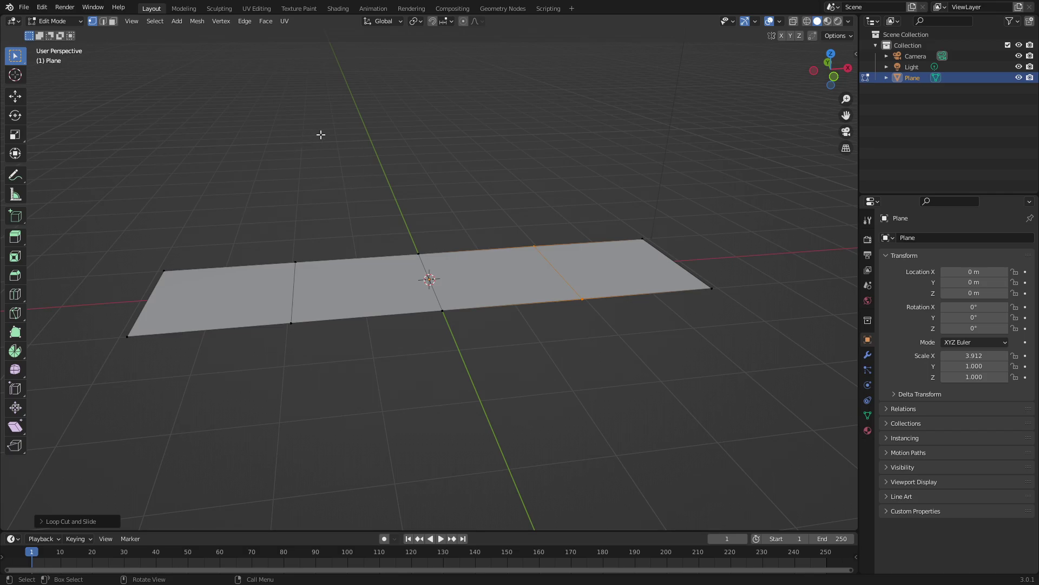
pyautogui.moveTo(373, 414); pyautogui.dragTo(87, 174)
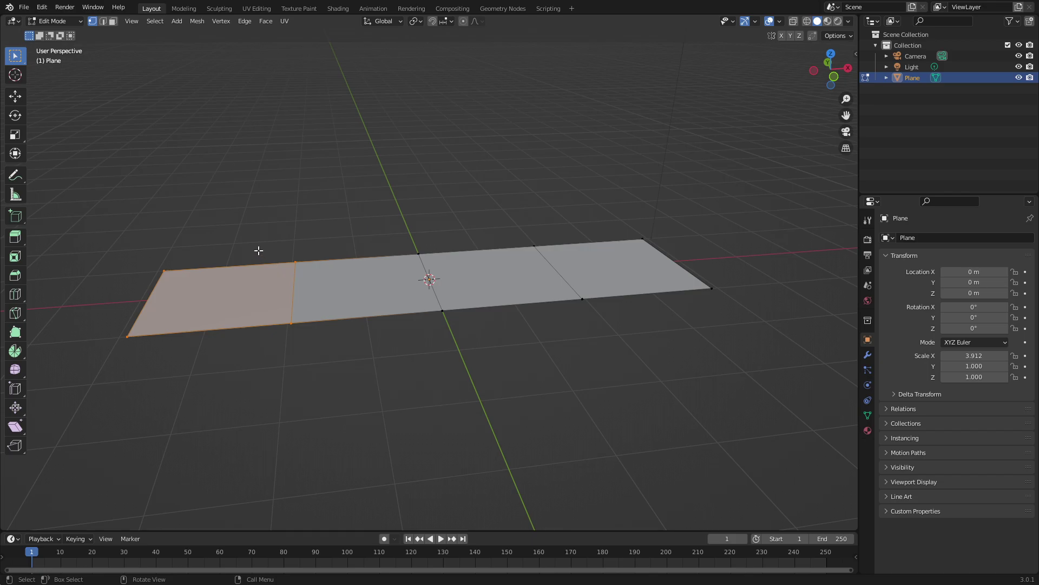
pyautogui.press('g')
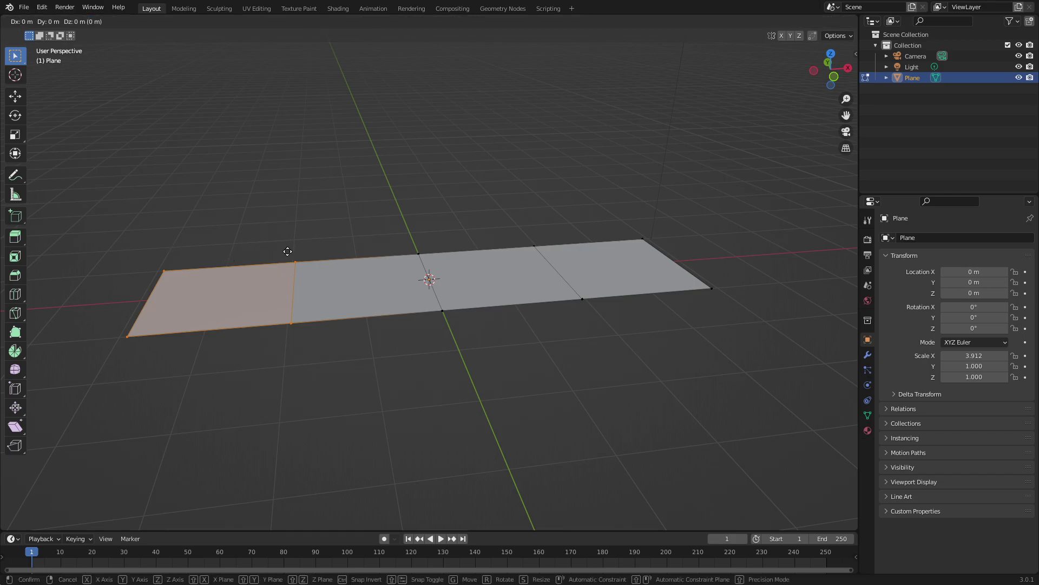
pyautogui.press('z')
pyautogui.click(293, 310)
pyautogui.press('g')
pyautogui.press('x')
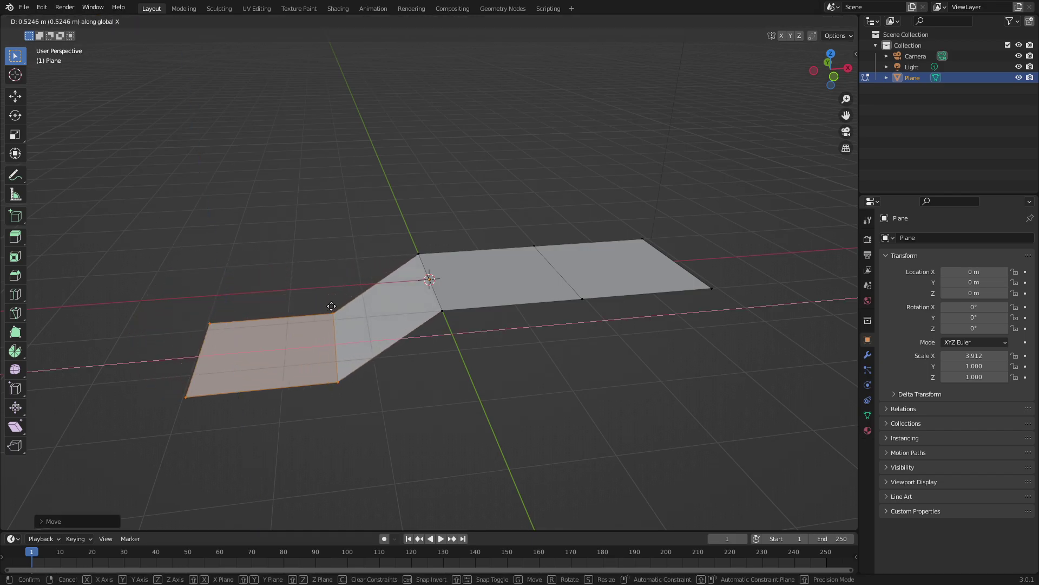
pyautogui.click(456, 297)
# Extrude the lowered section's outer edge about 1.79 m in the negative X direction
pyautogui.click(323, 330)
pyautogui.moveTo(366, 271); pyautogui.dragTo(440, 244, button='middle')
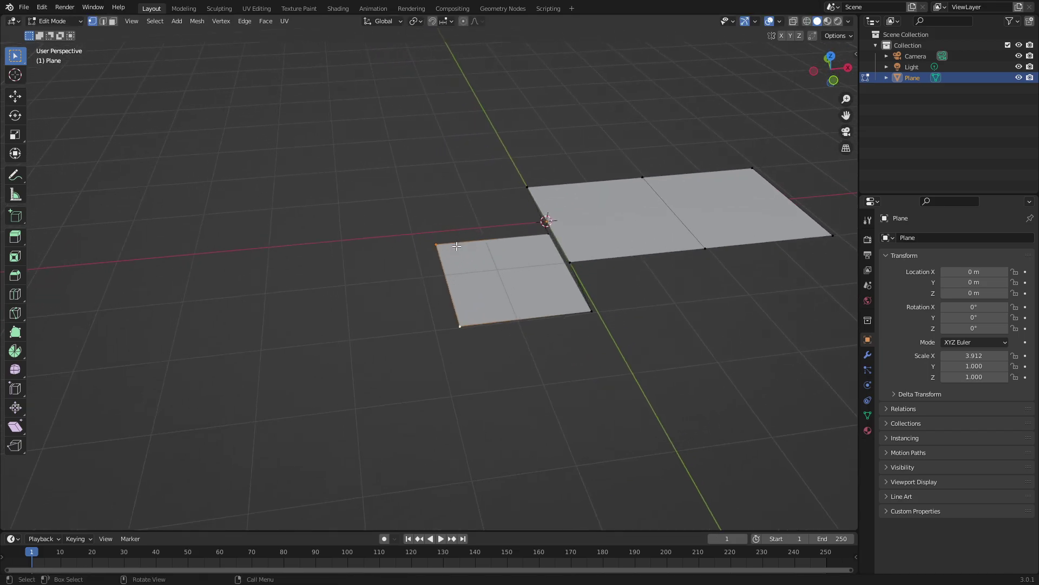
pyautogui.keyDown('shift'); pyautogui.click(460, 326); pyautogui.keyUp('shift')
pyautogui.press('e')
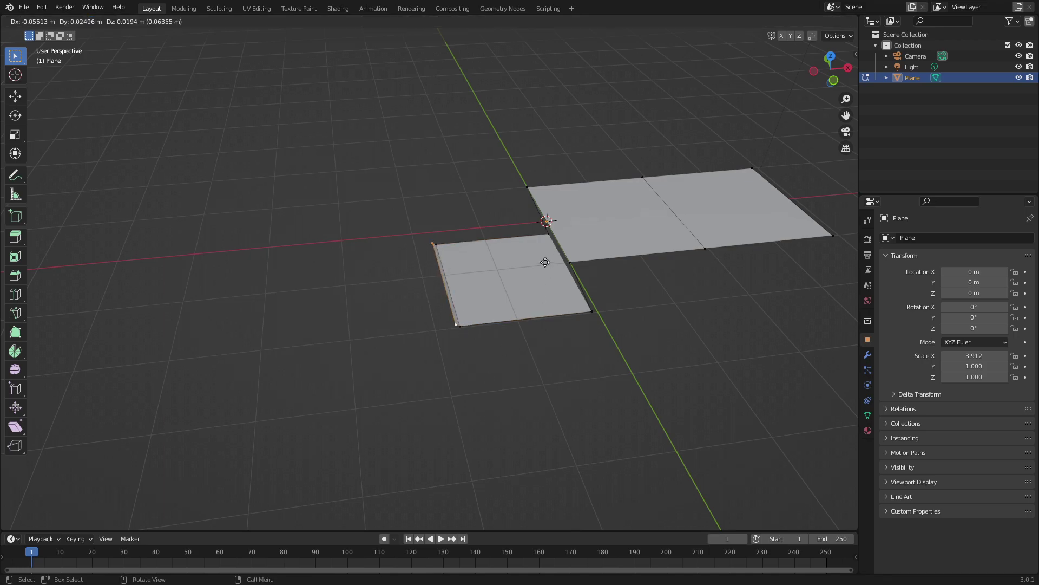
pyautogui.press('x')
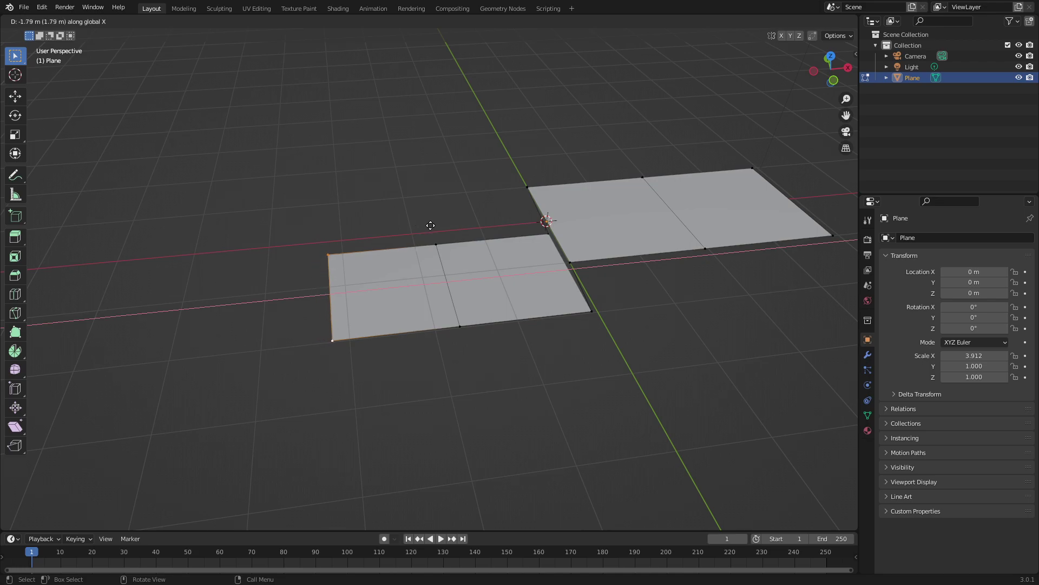
pyautogui.click(428, 225)
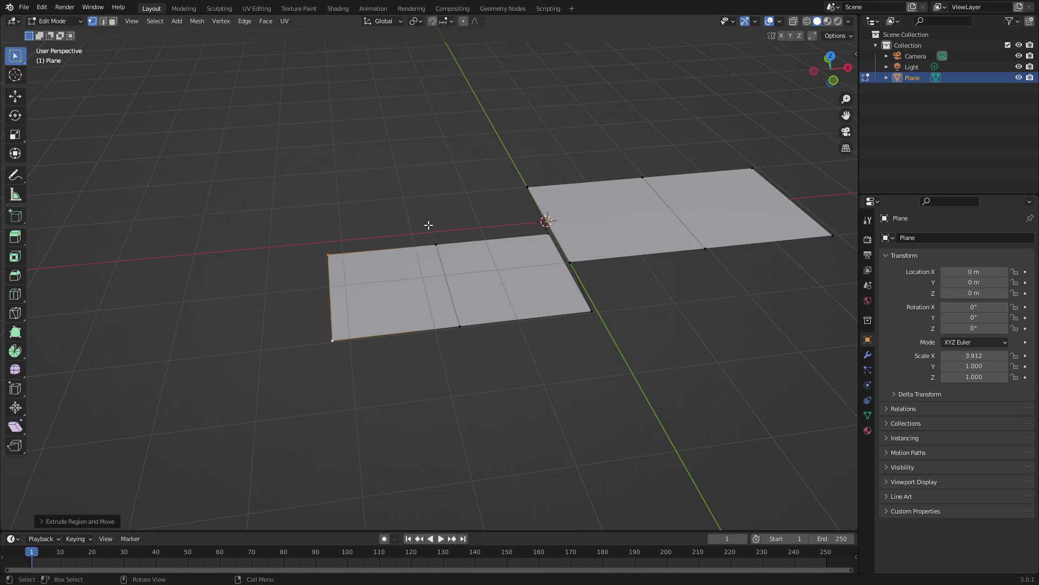
# Extrude the new outer edge once more in the negative X direction to add a longer end section
pyautogui.press('e')
pyautogui.press('x')
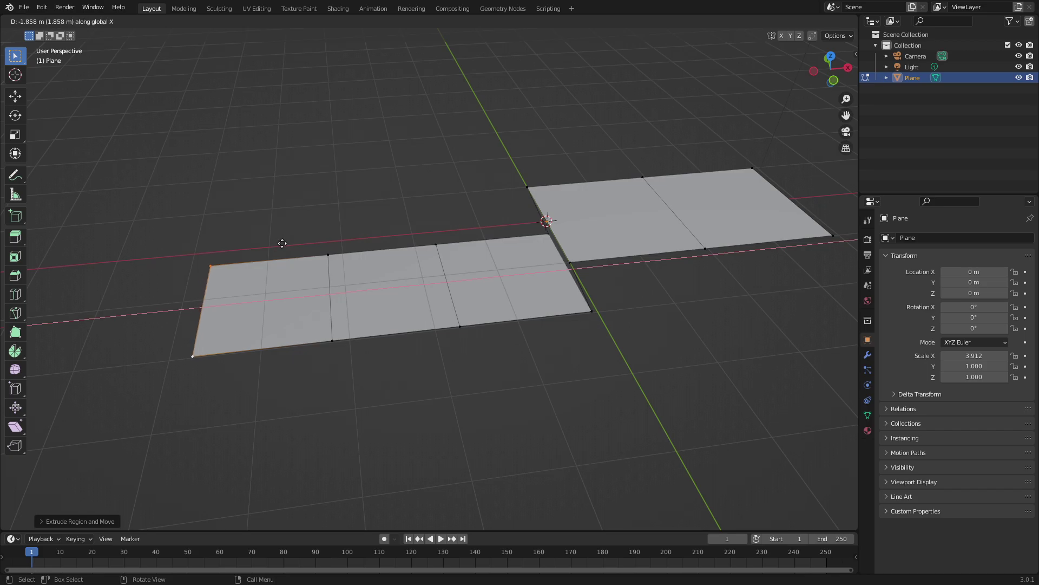
pyautogui.click(233, 245)
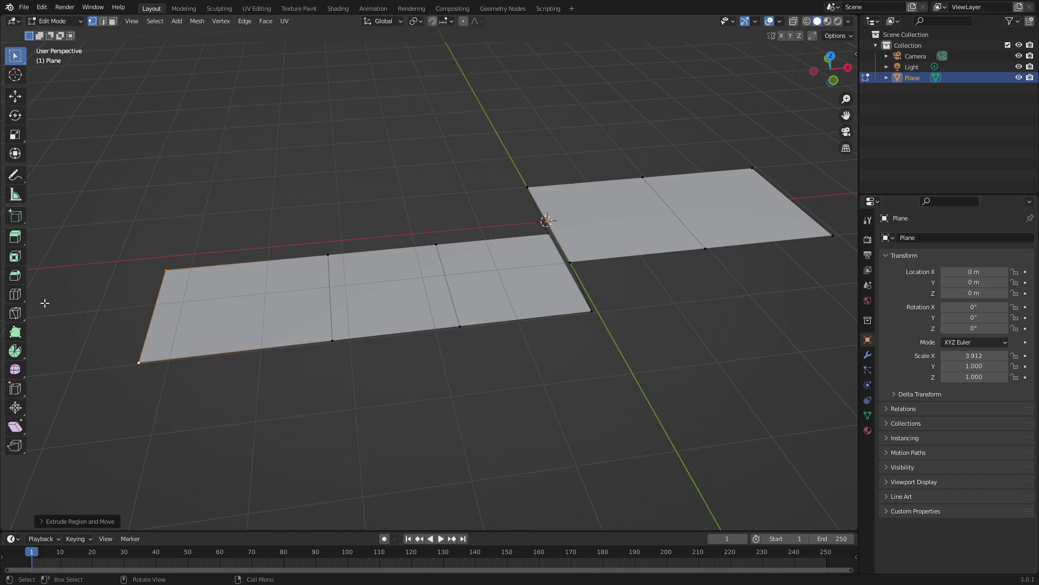
# Add one lengthwise loop cut through the middle of the whole strip
pyautogui.click(16, 295)
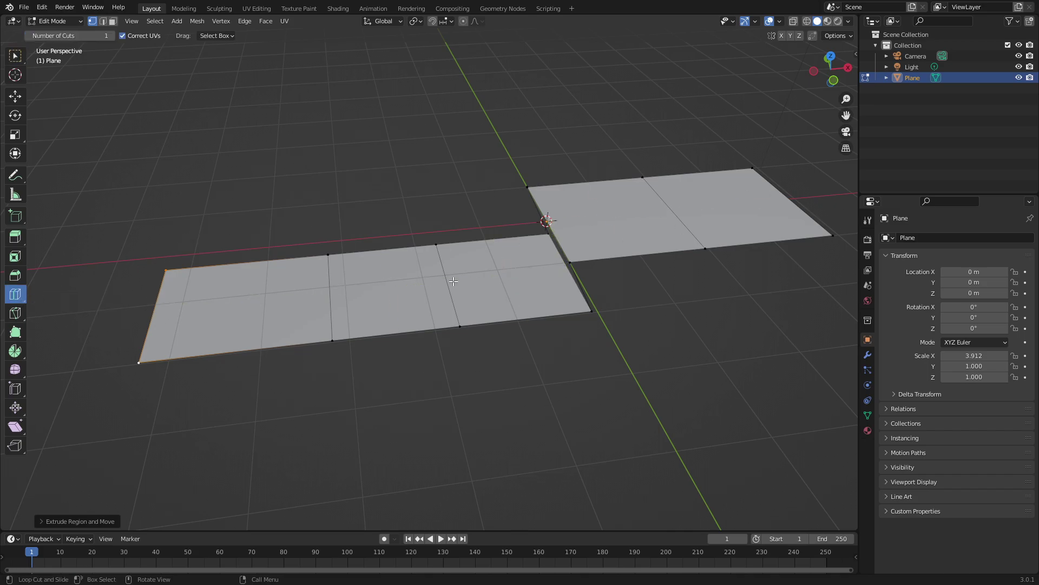
pyautogui.click(159, 308)
pyautogui.click(16, 61)
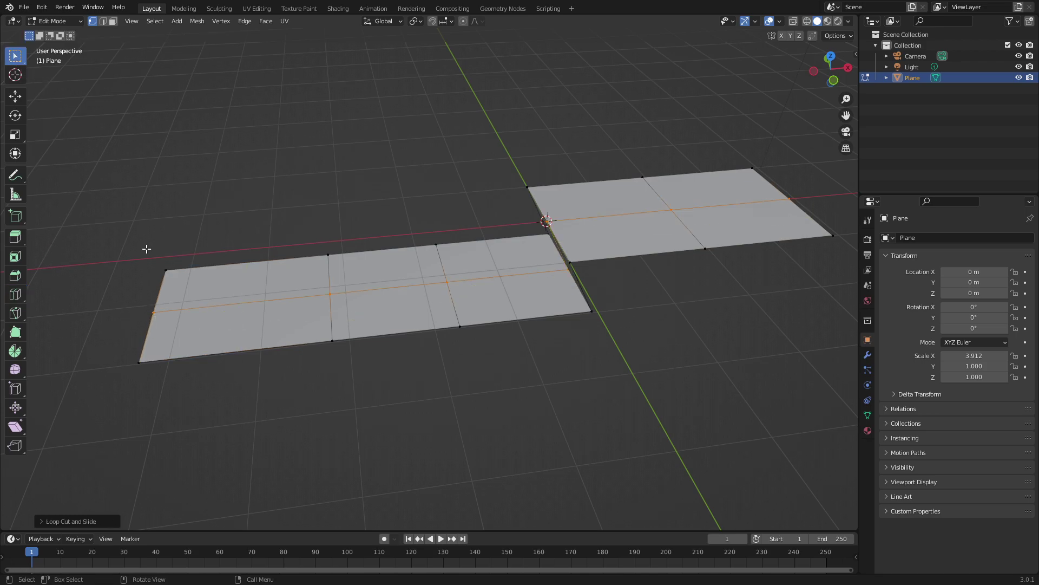
# Move the middle vertex of the lower strip's outer edge about 1.54 m inward along X to form a V-shaped notch
pyautogui.click(154, 310)
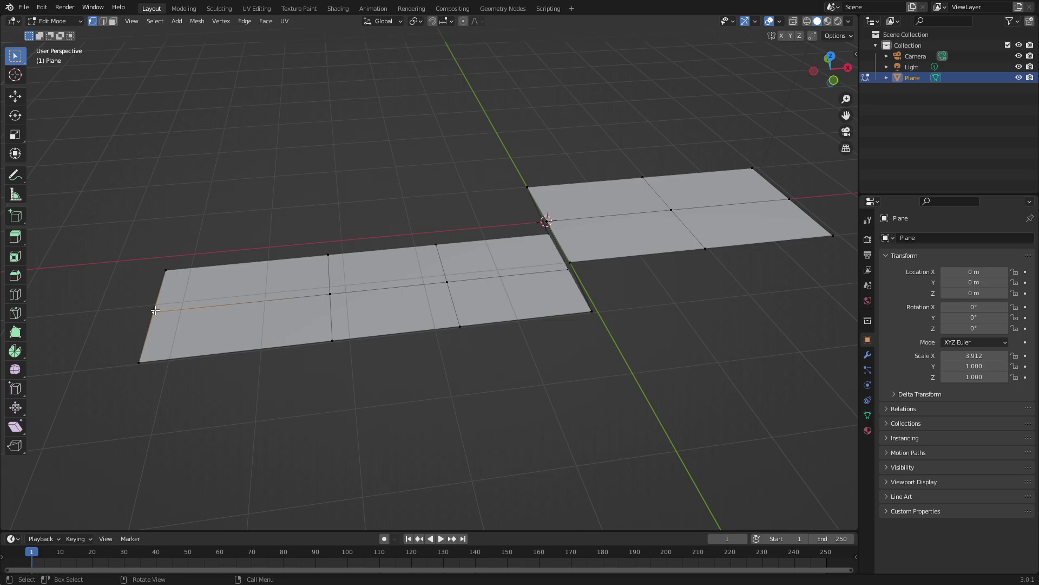
pyautogui.press('g')
pyautogui.press('x')
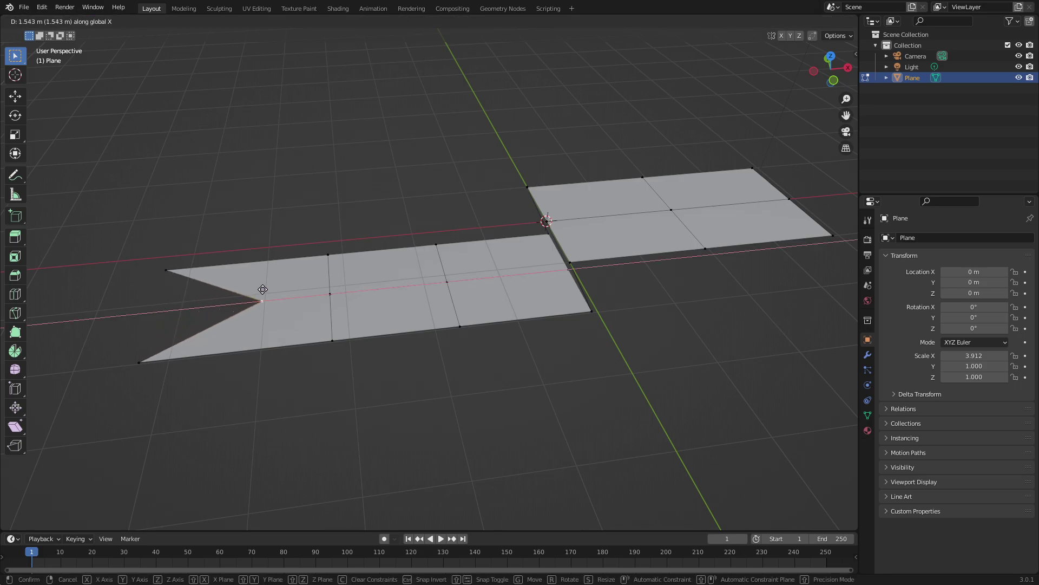
pyautogui.click(265, 291)
# Extrude the upper strip's outer edge about 2.45 m in the positive X direction
pyautogui.moveTo(448, 264); pyautogui.dragTo(444, 311, button='middle')
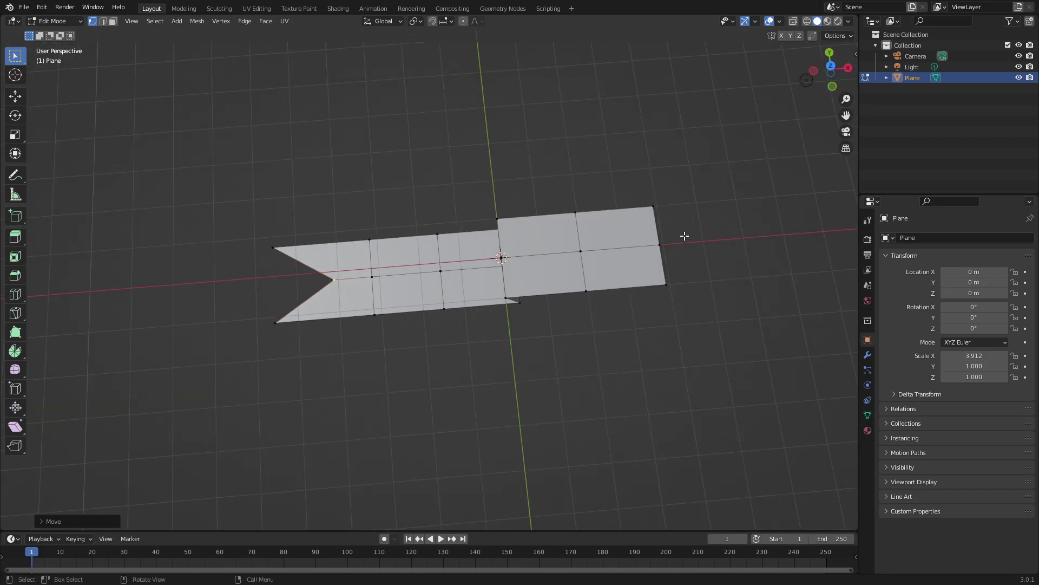
pyautogui.keyDown('shift'); pyautogui.moveTo(684, 241); pyautogui.dragTo(469, 242, button='middle'); pyautogui.keyUp('shift')
pyautogui.keyDown('shift'); pyautogui.click(495, 266); pyautogui.keyUp('shift')
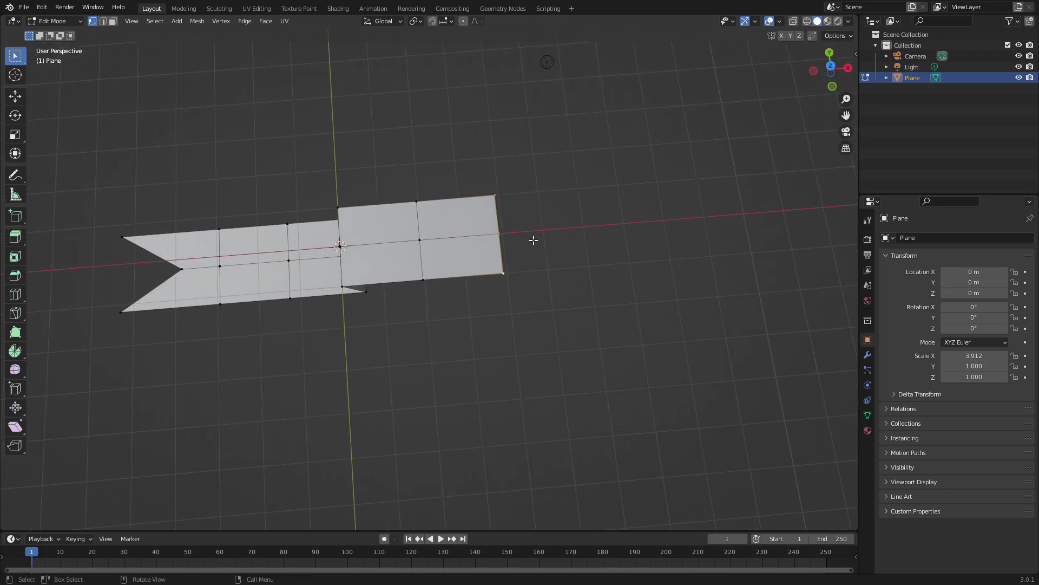
pyautogui.press('e')
pyautogui.click(627, 227)
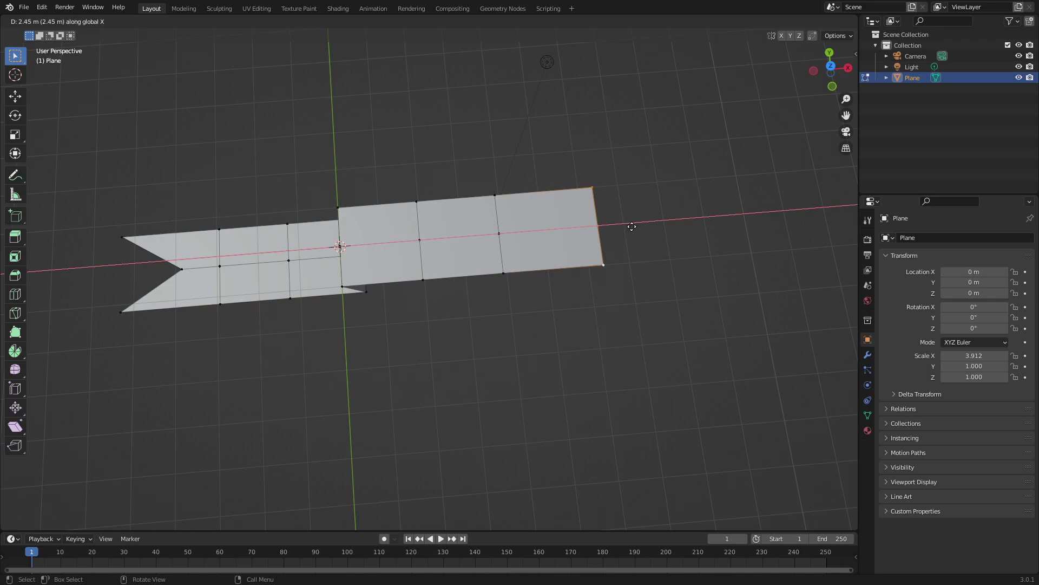
# Raise the two inner cross edges of the upper strip about 0.67 m along Z to arch it
pyautogui.press('Tab')
pyautogui.moveTo(566, 251); pyautogui.dragTo(466, 199, button='middle')
pyautogui.press('Tab')
pyautogui.moveTo(578, 300); pyautogui.dragTo(396, 143)
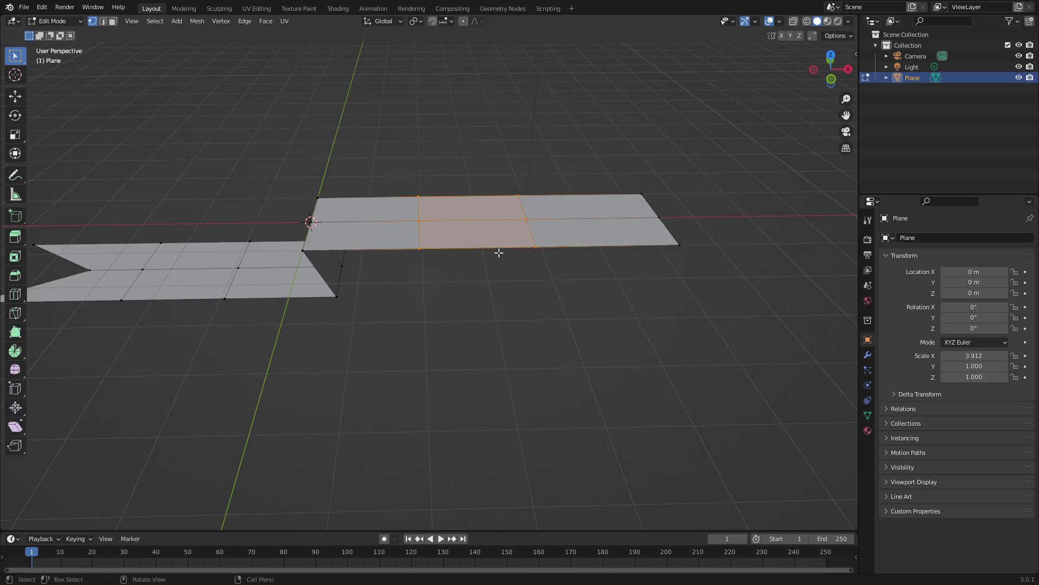
pyautogui.press('g')
pyautogui.press('z')
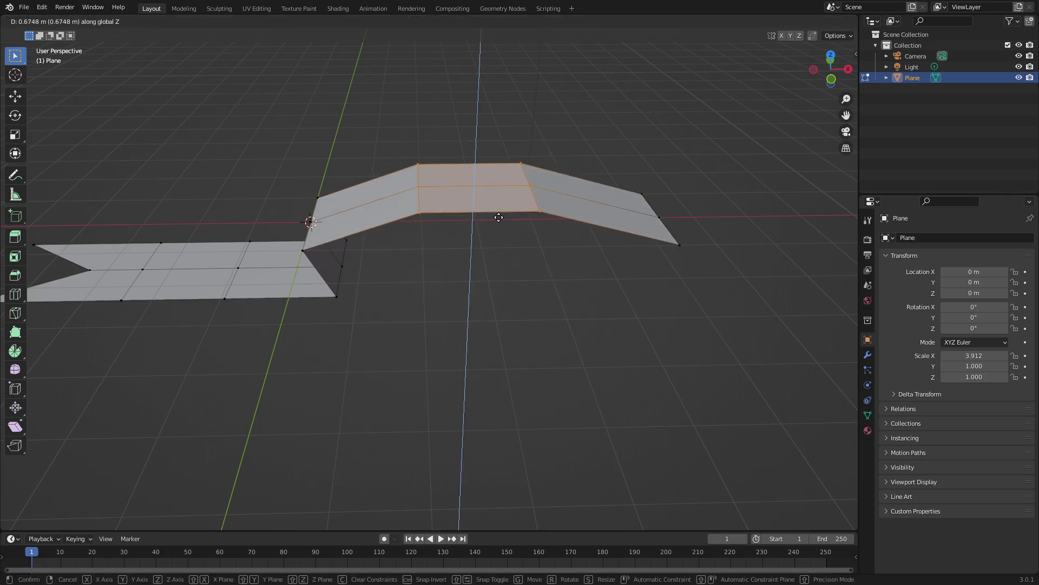
pyautogui.click(498, 219)
# Try to lower the lower strip's two inner cross edges together with the notch vertex along Z, then undo the move
pyautogui.keyDown('shift'); pyautogui.moveTo(289, 241); pyautogui.dragTo(529, 237, button='middle'); pyautogui.keyUp('shift')
pyautogui.moveTo(354, 205); pyautogui.dragTo(501, 343)
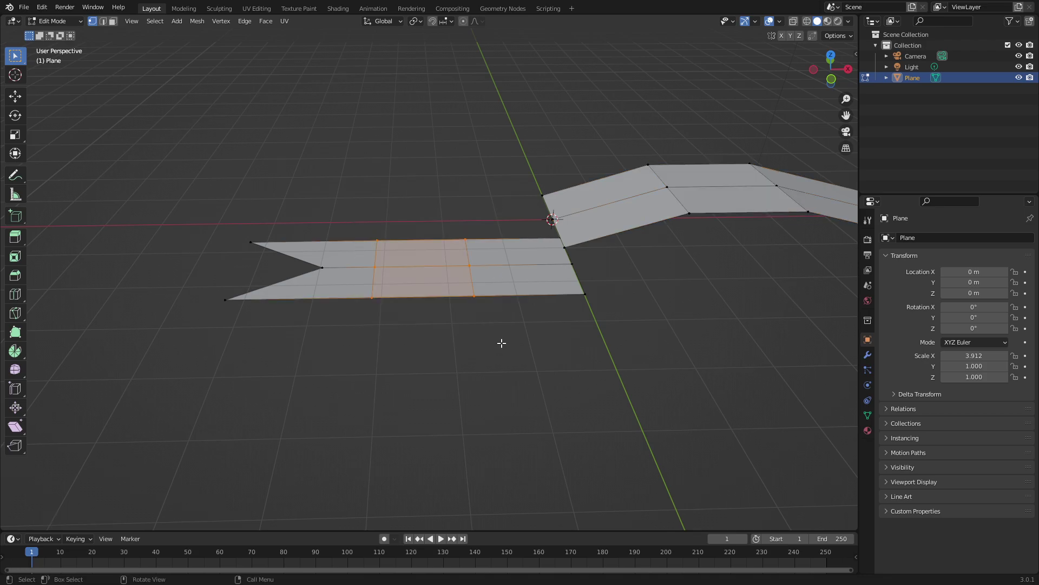
pyautogui.press('g')
pyautogui.press('z')
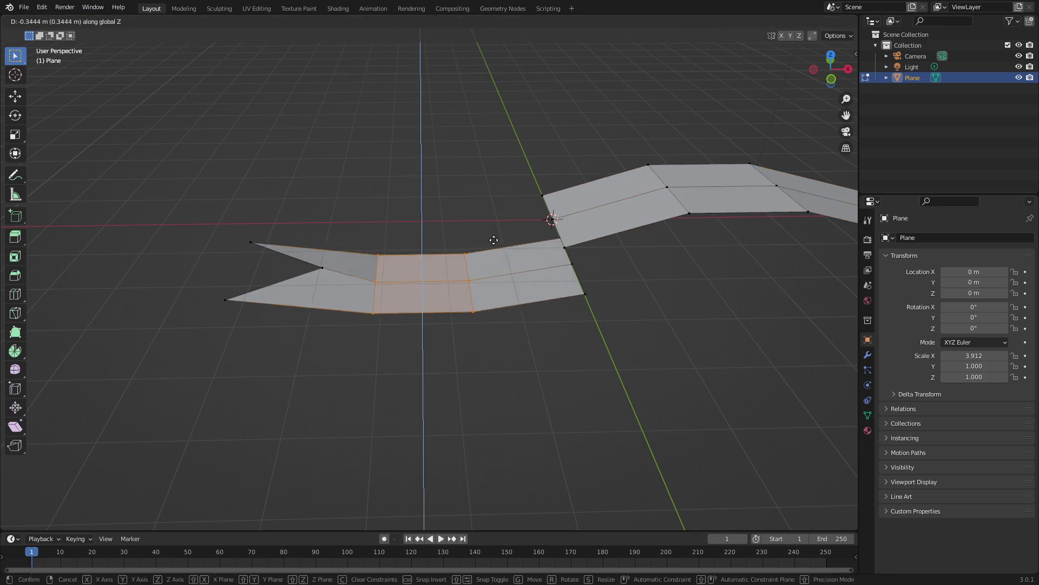
pyautogui.rightClick(494, 239)
pyautogui.keyDown('shift'); pyautogui.click(320, 268); pyautogui.keyUp('shift')
pyautogui.press('g')
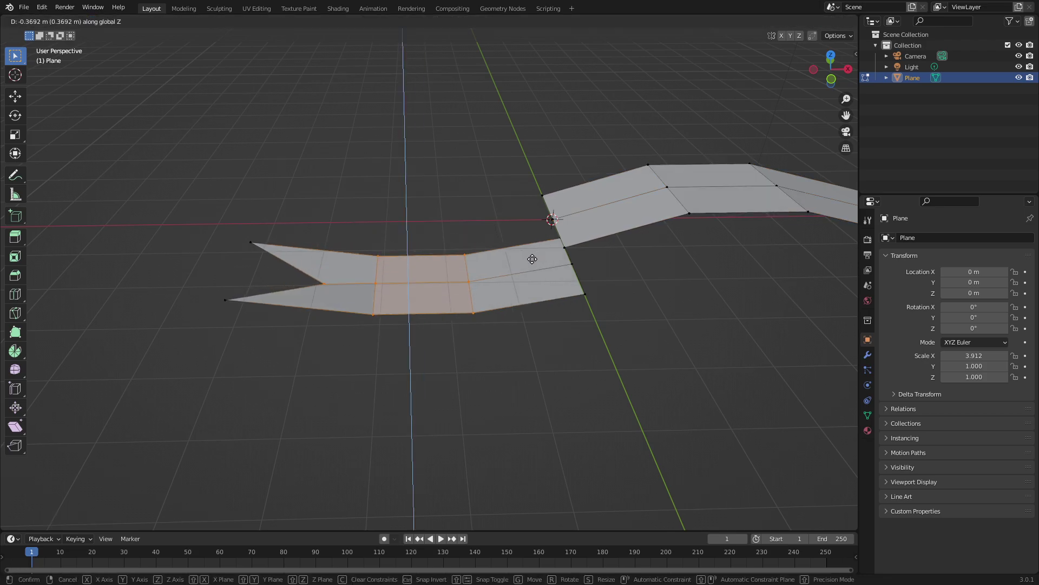
pyautogui.click(531, 259)
pyautogui.moveTo(531, 259); pyautogui.dragTo(444, 253, button='middle')
pyautogui.hotkey('ctrl', 'z')
# Lower the lower strip's inner cross edge nearest the fold along Z
pyautogui.moveTo(428, 209); pyautogui.dragTo(488, 304)
pyautogui.press('g')
pyautogui.press('z')
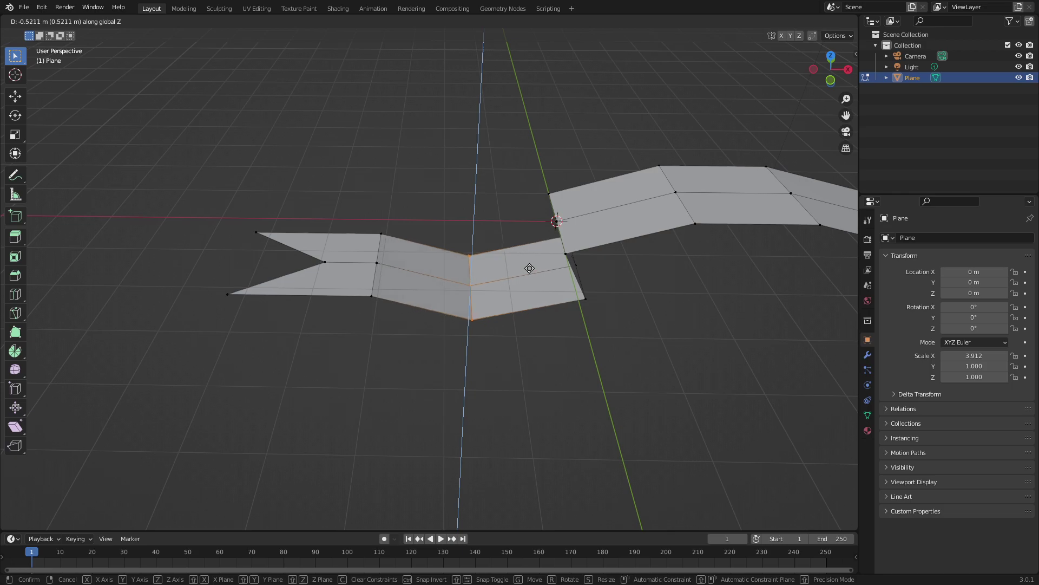
pyautogui.click(529, 267)
# Lower the cross edge nearest the notched end about 0.18 m along Z
pyautogui.keyDown('alt'); pyautogui.click(379, 236); pyautogui.keyUp('alt')
pyautogui.press('g')
pyautogui.press('z')
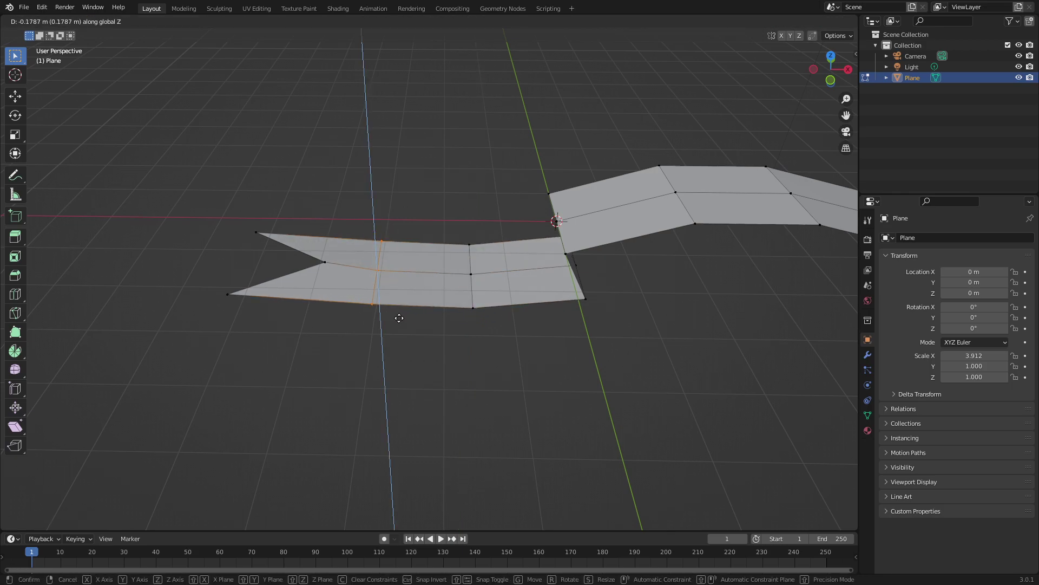
pyautogui.click(399, 317)
# Adjust the height of the notch's inner vertex along Z to follow the lower strip's curve
pyautogui.press('Tab')
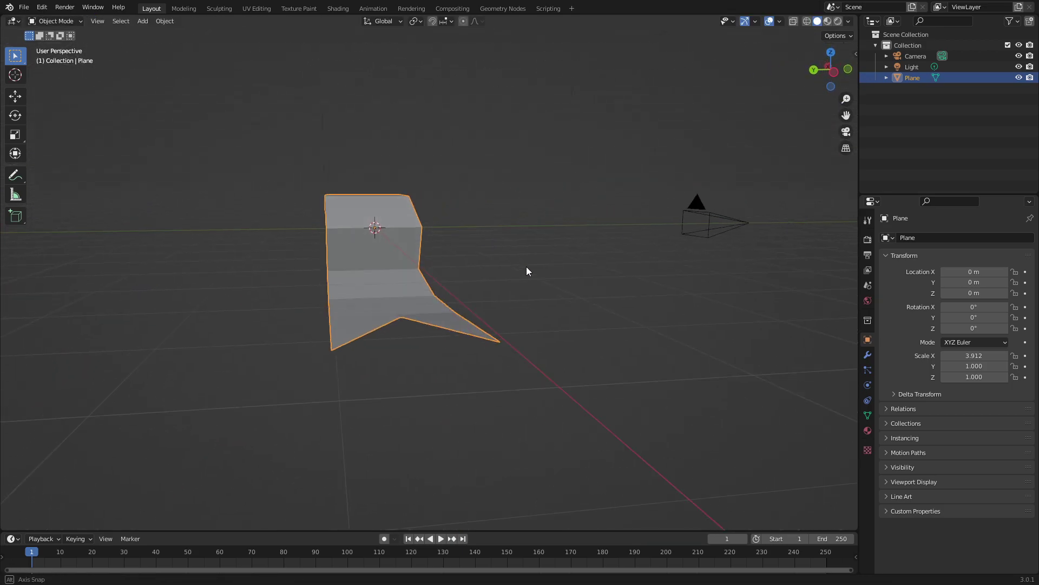
pyautogui.press('Tab')
pyautogui.click(430, 333)
pyautogui.press('g')
pyautogui.press('z')
pyautogui.click(430, 334)
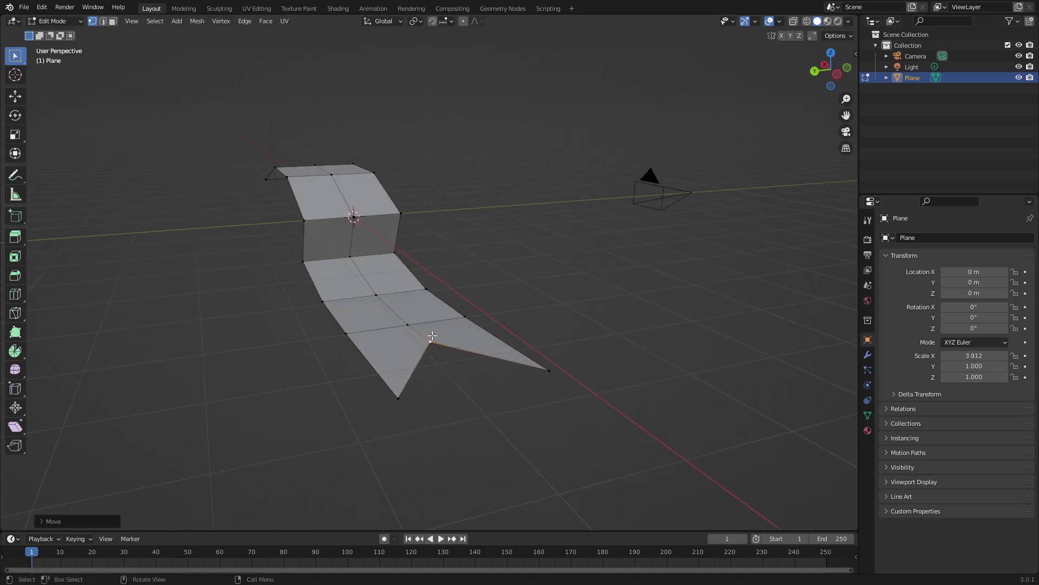
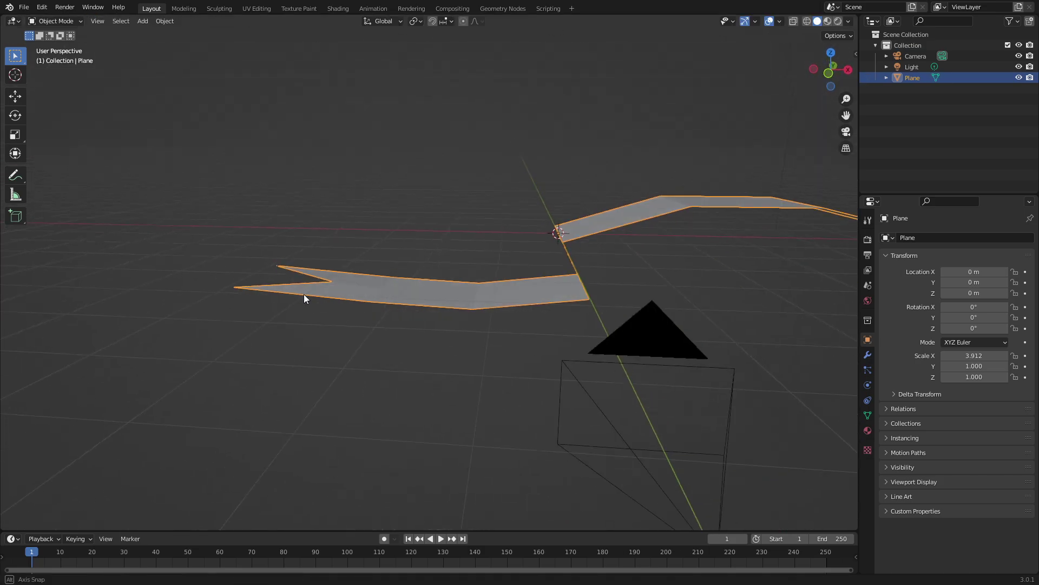
# Add a Subdivision Surface modifier to the ribbon and set its viewport levels to 3
pyautogui.press('Tab')
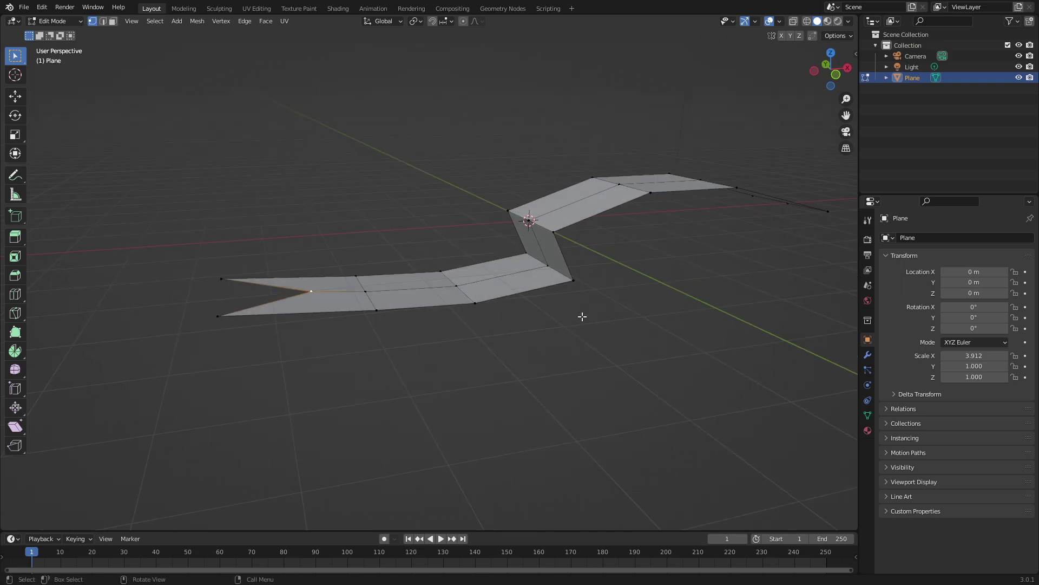
pyautogui.press('Tab')
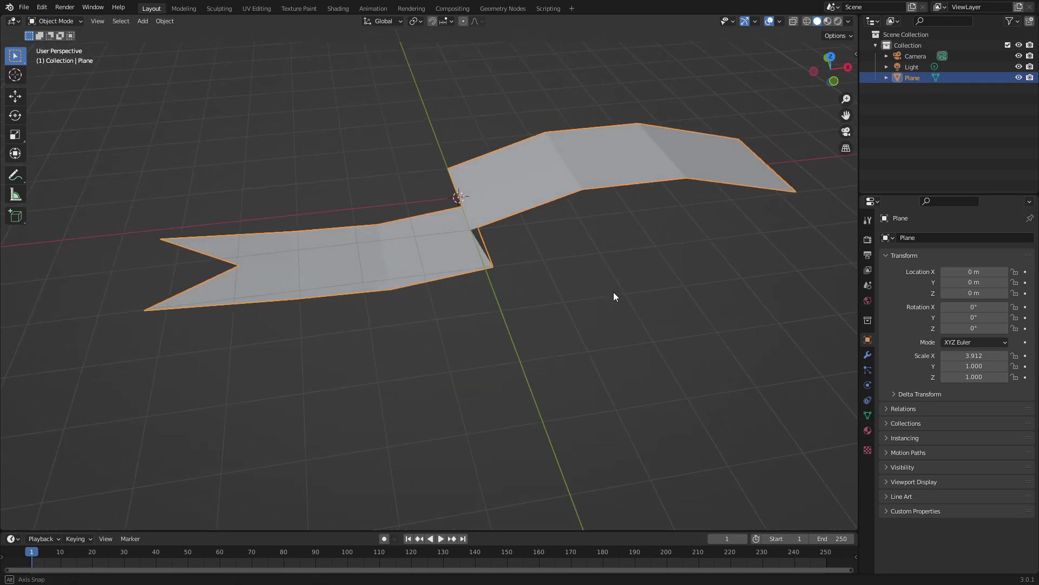
pyautogui.moveTo(596, 261); pyautogui.dragTo(639, 257, button='middle')
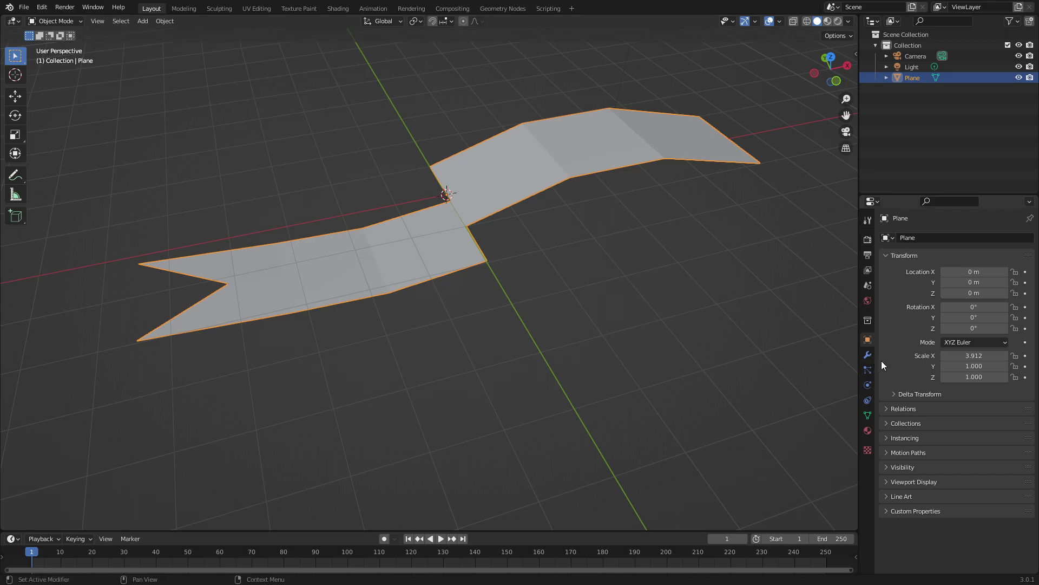
pyautogui.click(868, 355)
pyautogui.click(923, 237)
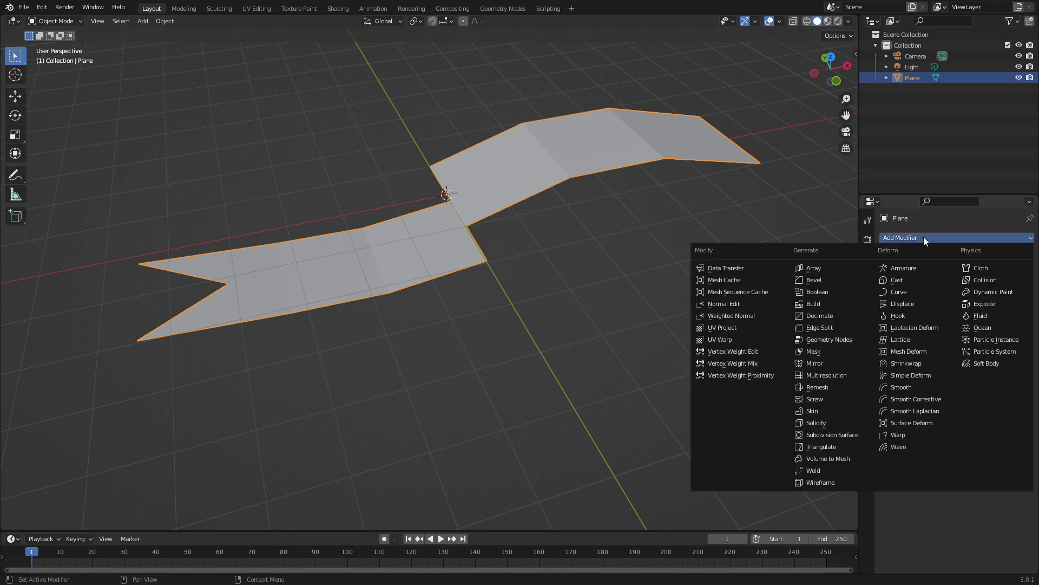
pyautogui.click(837, 434)
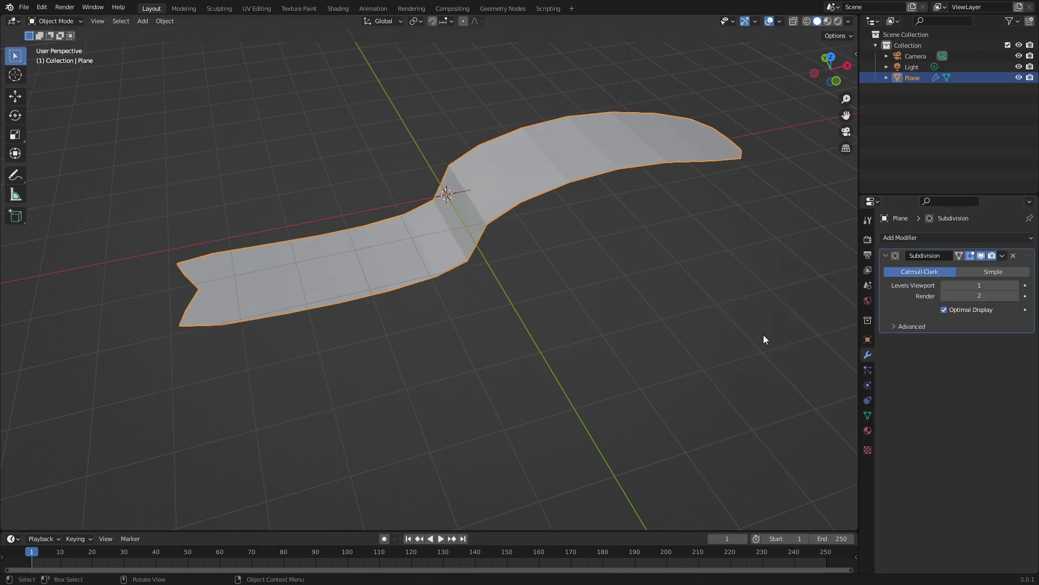
pyautogui.click(1017, 285)
# Try to subdivide the notched end section of the ribbon, then undo the subdivision
pyautogui.moveTo(676, 281)
pyautogui.mouseDown(button='middle')
pyautogui.moveTo(635, 228)
pyautogui.moveTo(670, 278)
pyautogui.mouseUp(button='middle')
pyautogui.press('Tab')
pyautogui.moveTo(326, 294); pyautogui.dragTo(554, 204, button='middle')
pyautogui.moveTo(586, 366); pyautogui.dragTo(291, 179)
pyautogui.moveTo(447, 188); pyautogui.dragTo(547, 163, button='middle')
pyautogui.rightClick(486, 212)
pyautogui.click(486, 212)
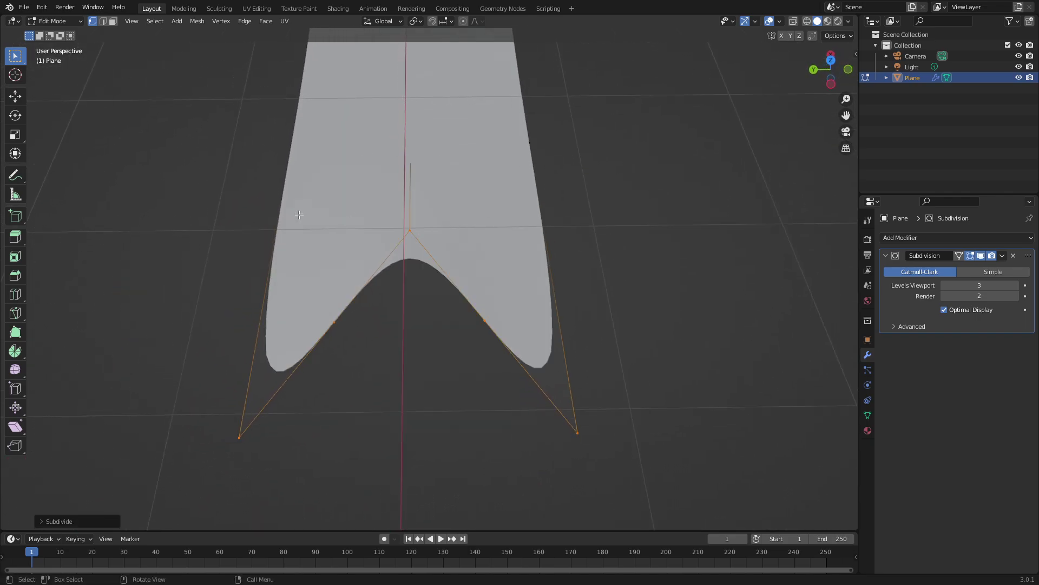
pyautogui.hotkey('ctrl', 'z')
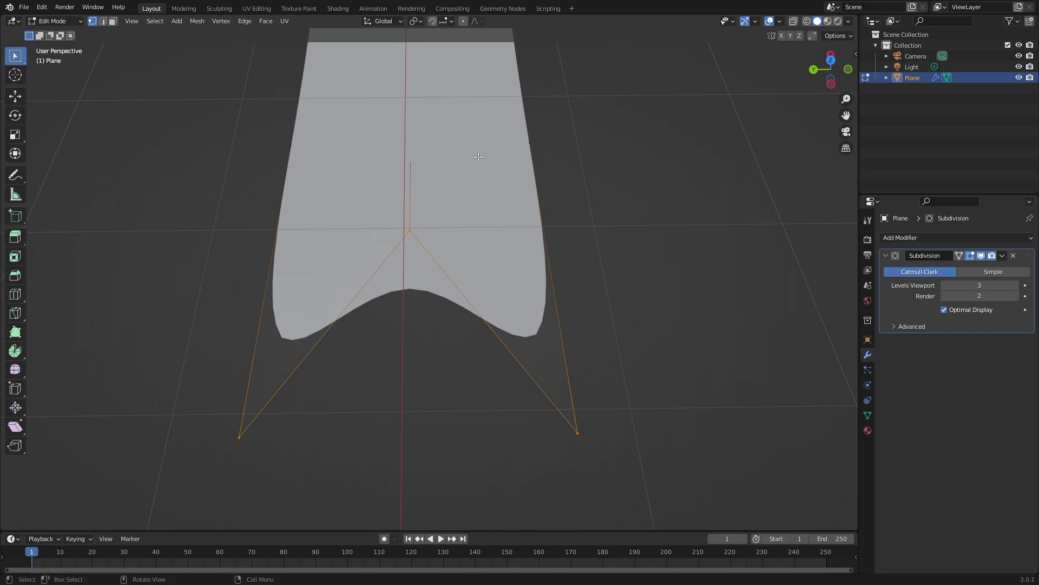
pyautogui.moveTo(476, 158); pyautogui.dragTo(338, 171, button='middle')
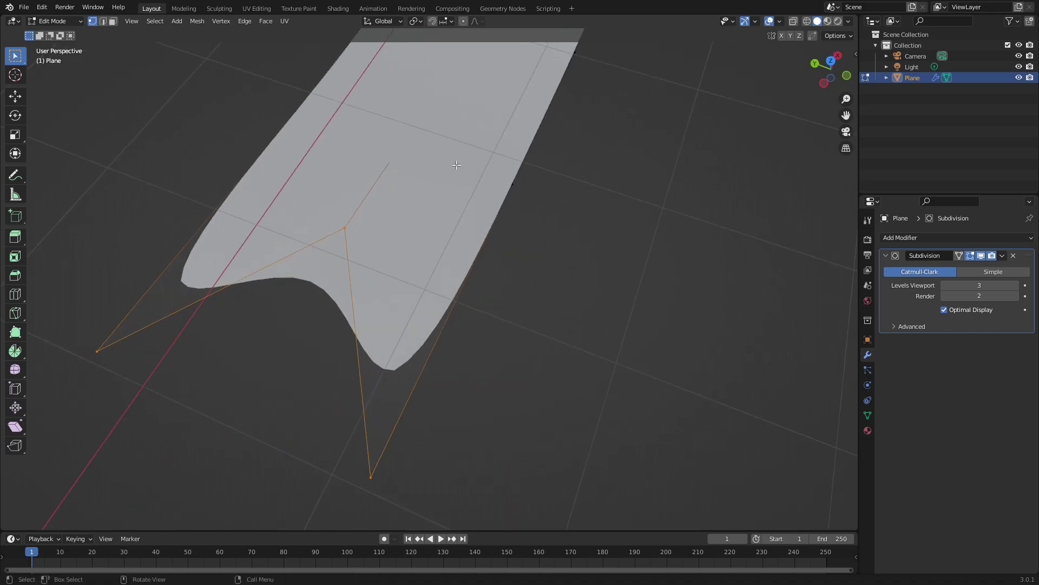
pyautogui.hotkey('ctrl', 'b')
pyautogui.press('v')
pyautogui.rightClick(368, 154)
# Add several loop cuts parallel to the notched edge, each closer to the end, to sharpen the ribbon's tips
pyautogui.click(21, 296)
pyautogui.click(215, 231)
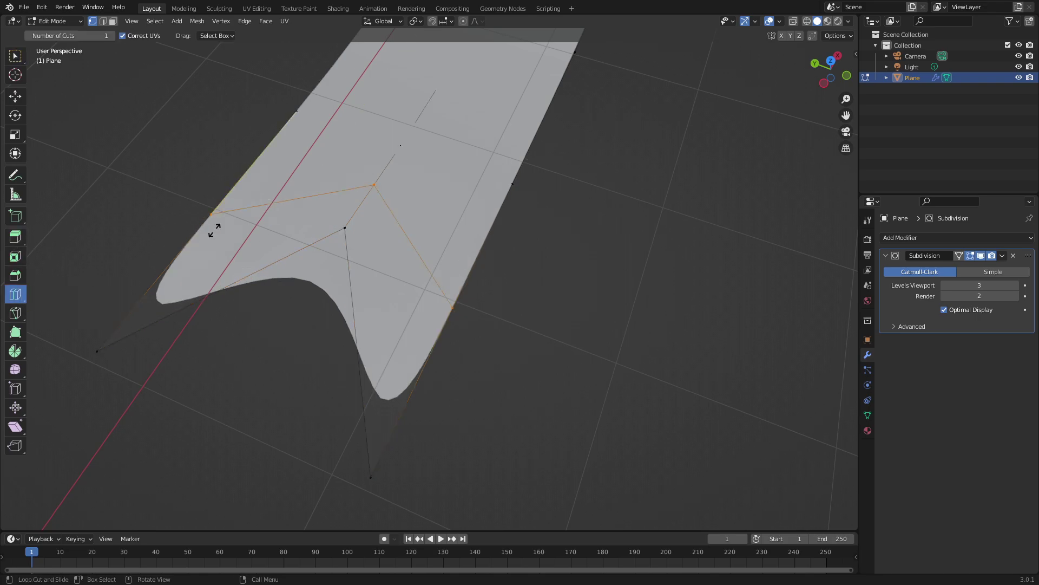
pyautogui.click(139, 316)
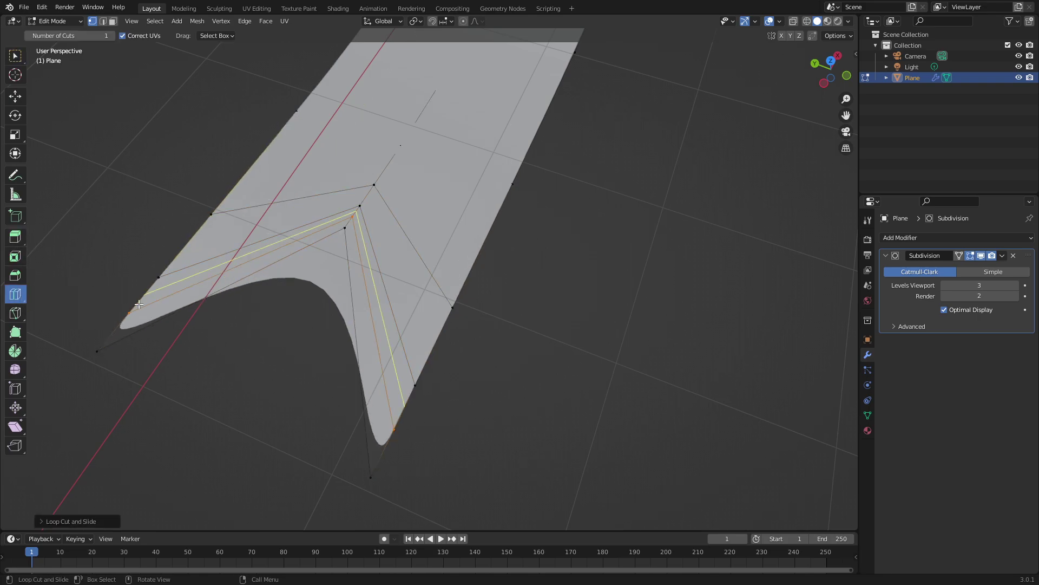
pyautogui.moveTo(494, 213); pyautogui.dragTo(562, 226, button='middle')
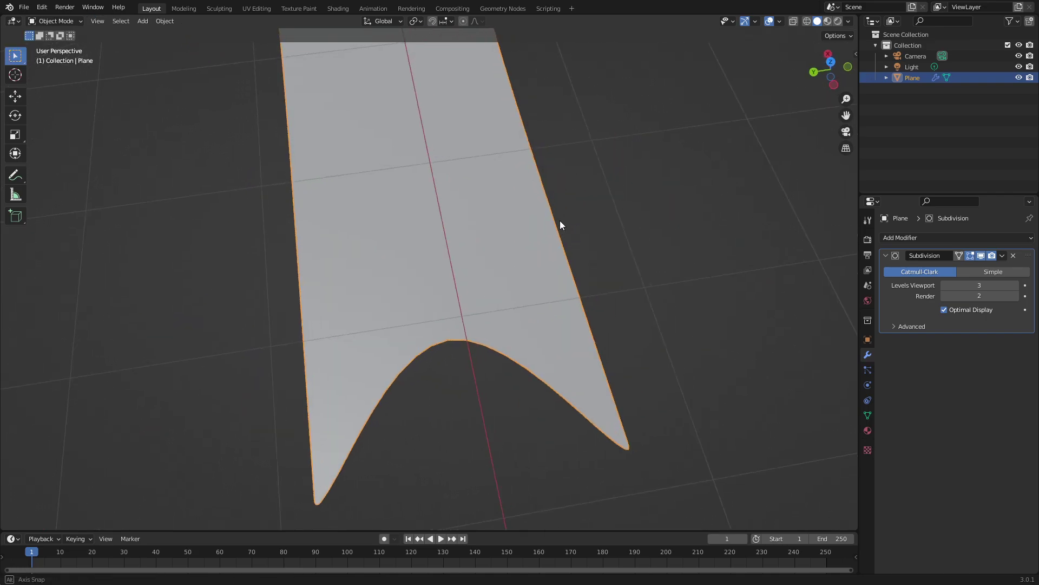
pyautogui.click(16, 61)
# Set the Subdivision modifier to 4 viewport and 3 render levels, comparing Simple with Catmull-Clark and keeping Catmull-Clark
pyautogui.moveTo(581, 245); pyautogui.dragTo(807, 324, button='middle')
pyautogui.click(995, 271)
pyautogui.press('Tab')
pyautogui.click(924, 270)
pyautogui.moveTo(951, 286); pyautogui.dragTo(969, 285)
pyautogui.click(986, 273)
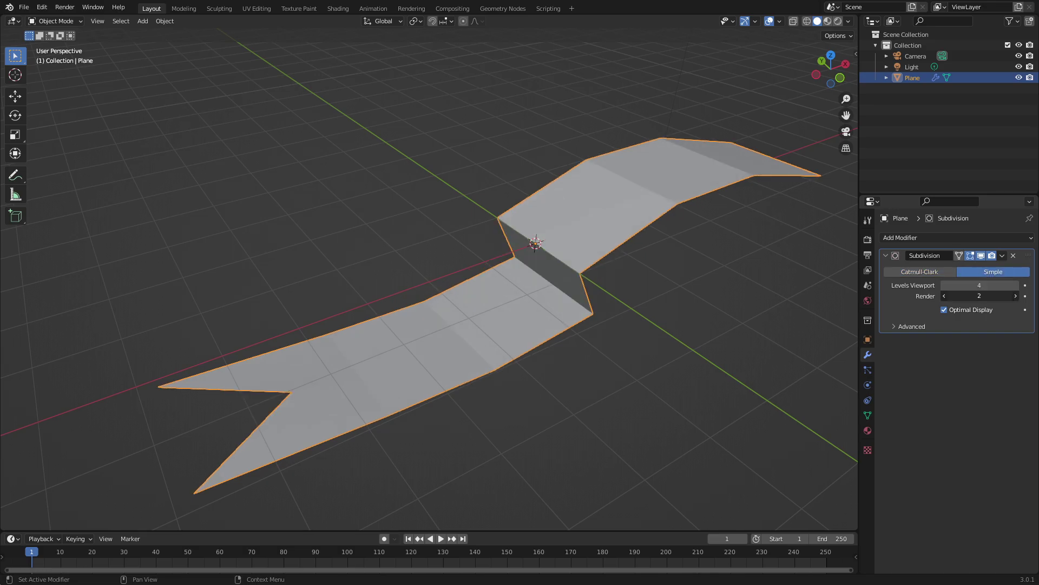
pyautogui.click(900, 327)
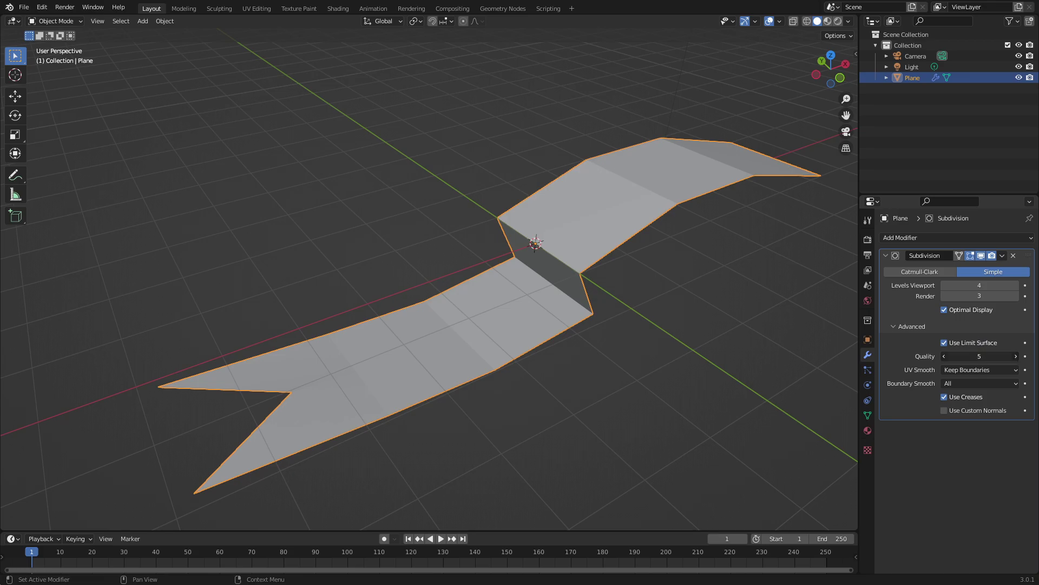
pyautogui.click(933, 273)
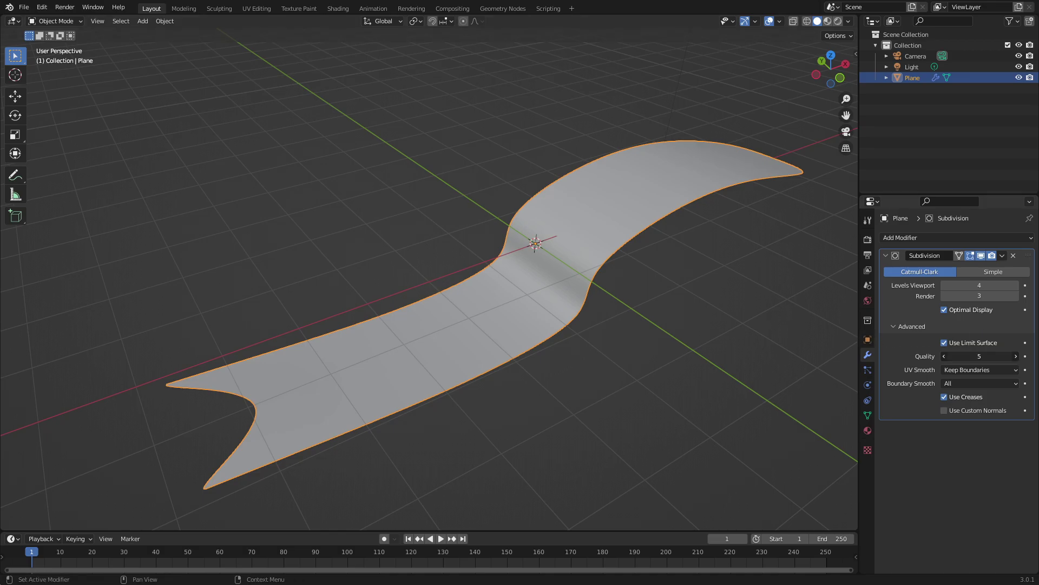
# Try Quality values of 6 and 1 in the modifier's advanced settings, then restore Quality to 5
pyautogui.moveTo(850, 319); pyautogui.dragTo(456, 174, button='middle')
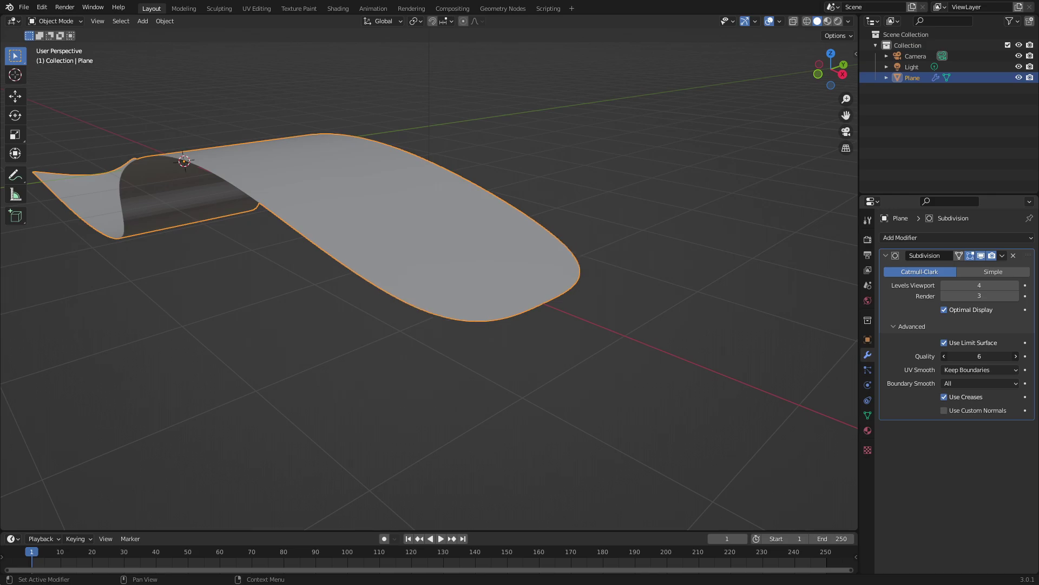
pyautogui.moveTo(677, 271); pyautogui.dragTo(529, 312, button='middle')
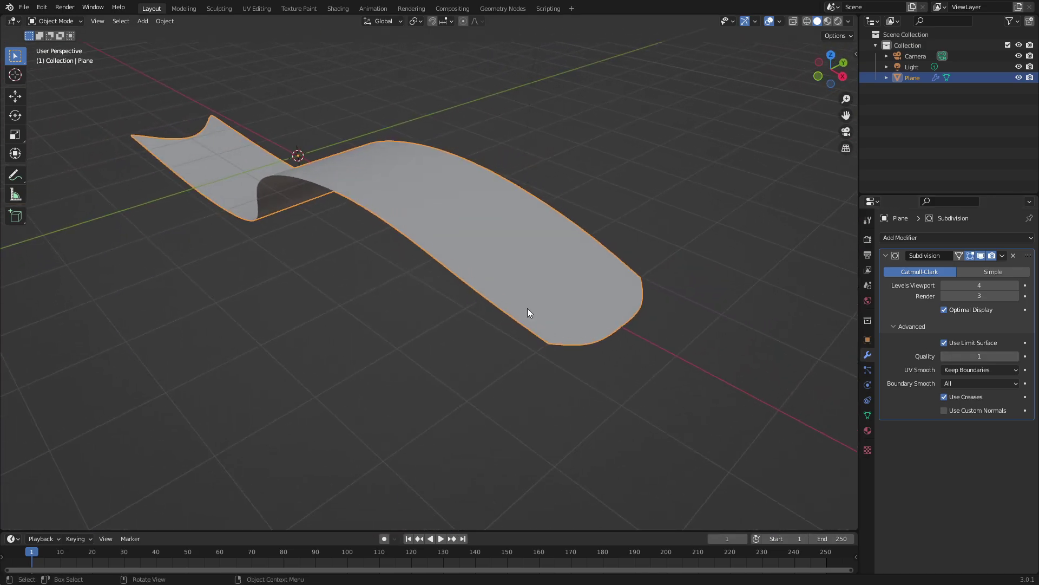
pyautogui.moveTo(970, 352); pyautogui.dragTo(996, 352)
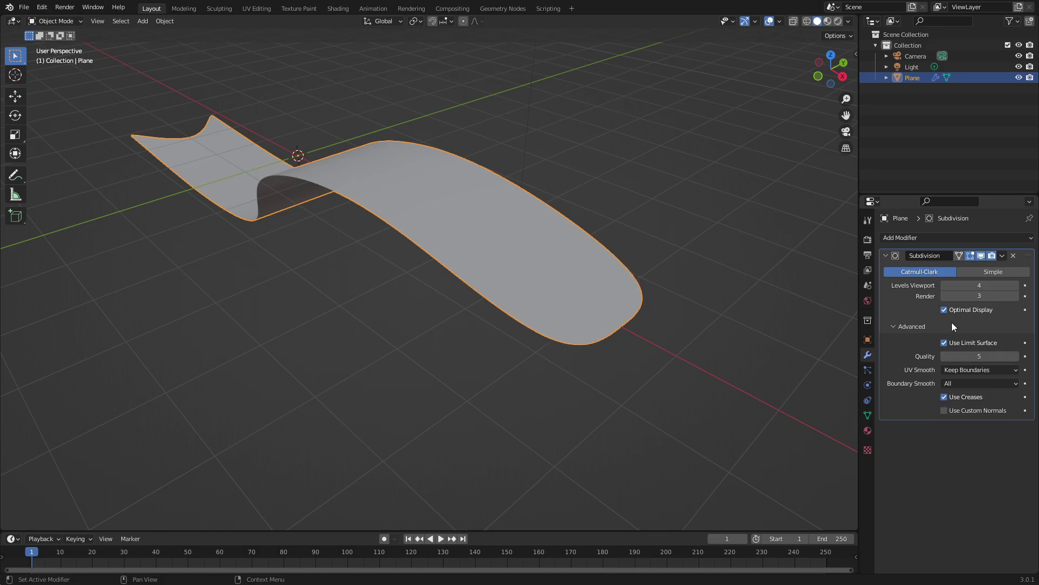
pyautogui.click(902, 325)
# Add a loop cut across the short connecting section between the ribbon's upper and lower strips
pyautogui.moveTo(576, 265)
pyautogui.mouseDown(button='middle')
pyautogui.moveTo(728, 264)
pyautogui.moveTo(675, 187)
pyautogui.moveTo(592, 185)
pyautogui.moveTo(610, 336)
pyautogui.moveTo(560, 276)
pyautogui.mouseUp(button='middle')
pyautogui.press('Tab')
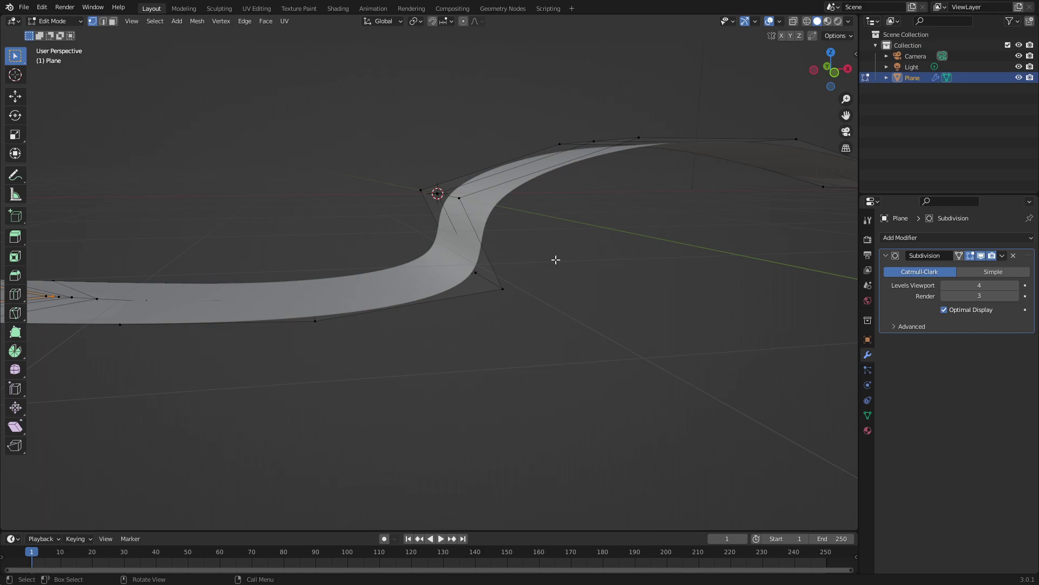
pyautogui.moveTo(621, 201); pyautogui.dragTo(545, 335, button='middle')
pyautogui.moveTo(545, 331); pyautogui.dragTo(365, 257)
pyautogui.moveTo(366, 260); pyautogui.dragTo(413, 242, button='middle')
pyautogui.click(619, 249)
pyautogui.moveTo(618, 249); pyautogui.dragTo(413, 147)
pyautogui.moveTo(415, 147); pyautogui.dragTo(572, 191, button='middle')
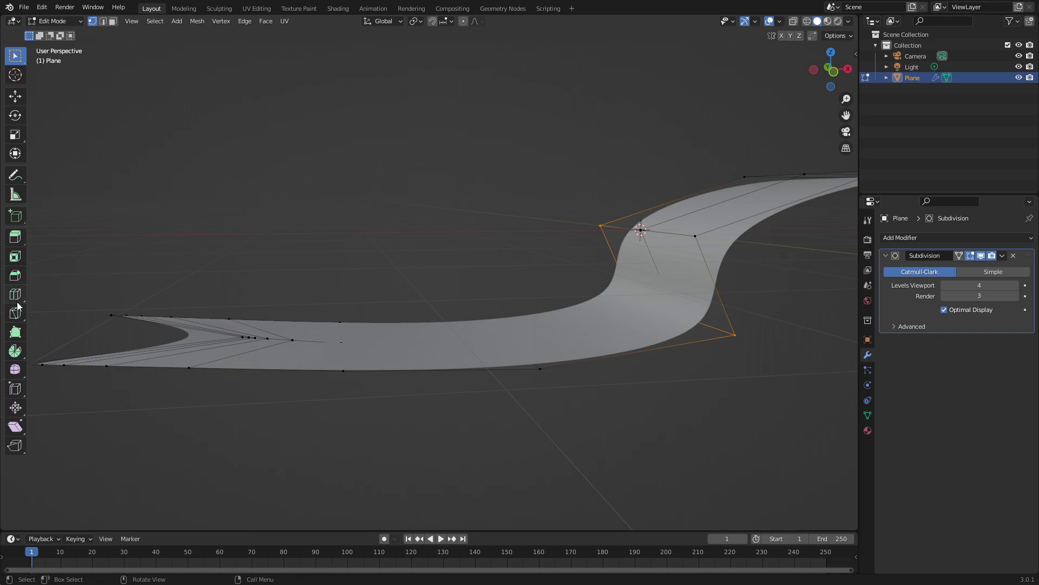
pyautogui.click(16, 296)
pyautogui.click(710, 290)
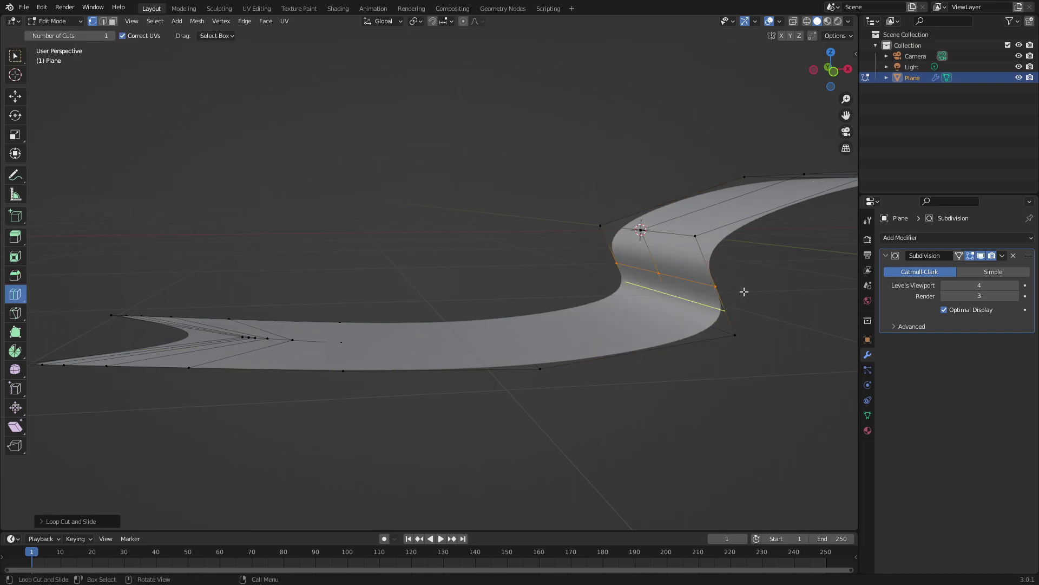
# Move the new cross loop in the connecting section about 0.6 m along negative X
pyautogui.click(15, 56)
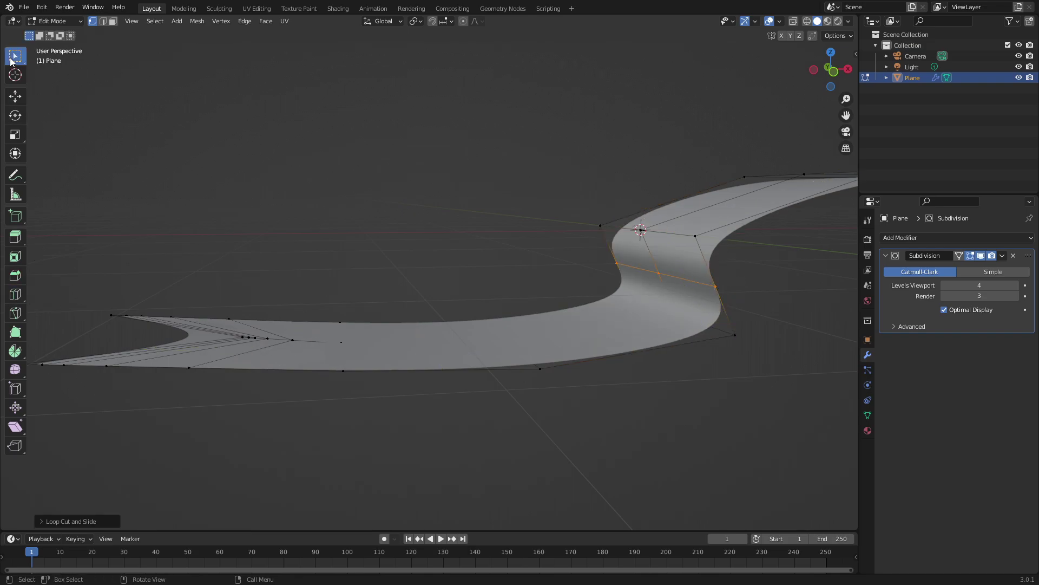
pyautogui.moveTo(595, 217); pyautogui.dragTo(566, 158, button='middle')
pyautogui.press('g')
pyautogui.press('x')
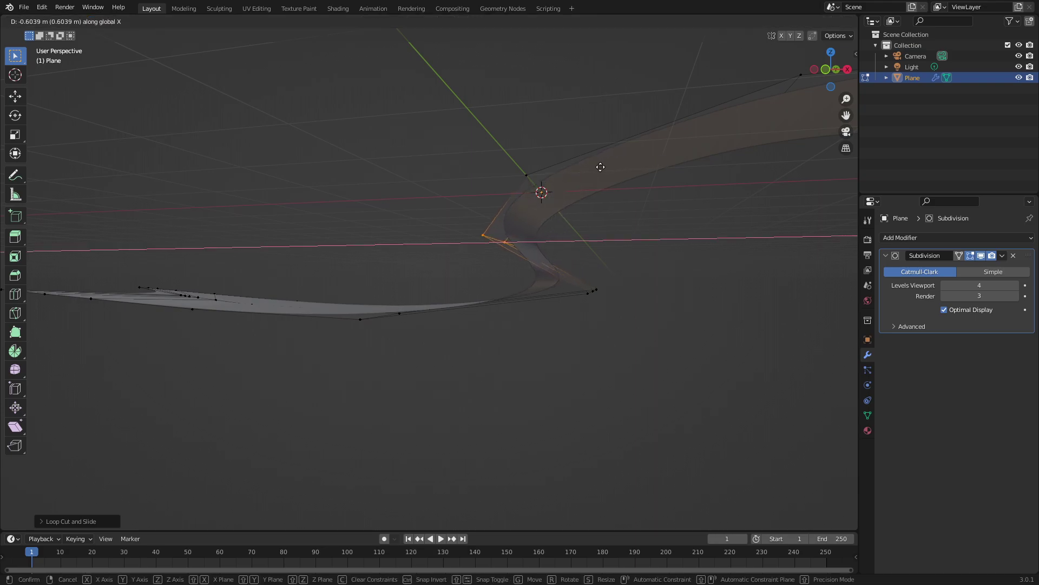
pyautogui.click(601, 167)
# Lower the vertex row at the lower fold and the neighbouring cross row of the lower strip along Z
pyautogui.moveTo(569, 295); pyautogui.dragTo(587, 267, button='middle')
pyautogui.moveTo(587, 271); pyautogui.dragTo(656, 167)
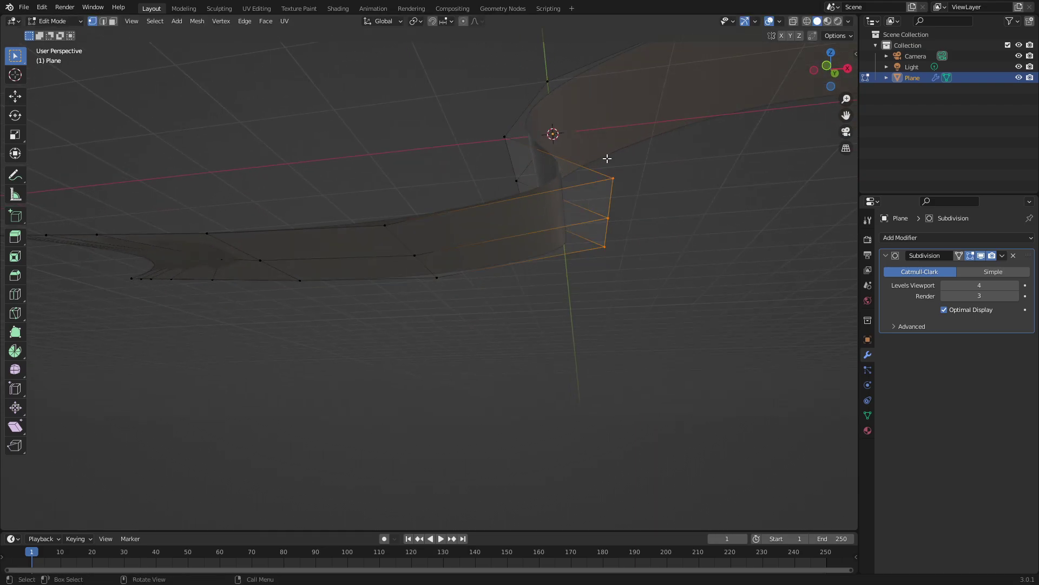
pyautogui.press('g')
pyautogui.press('z')
pyautogui.click(608, 184)
pyautogui.moveTo(458, 305); pyautogui.dragTo(383, 219)
pyautogui.press('g')
pyautogui.press('z')
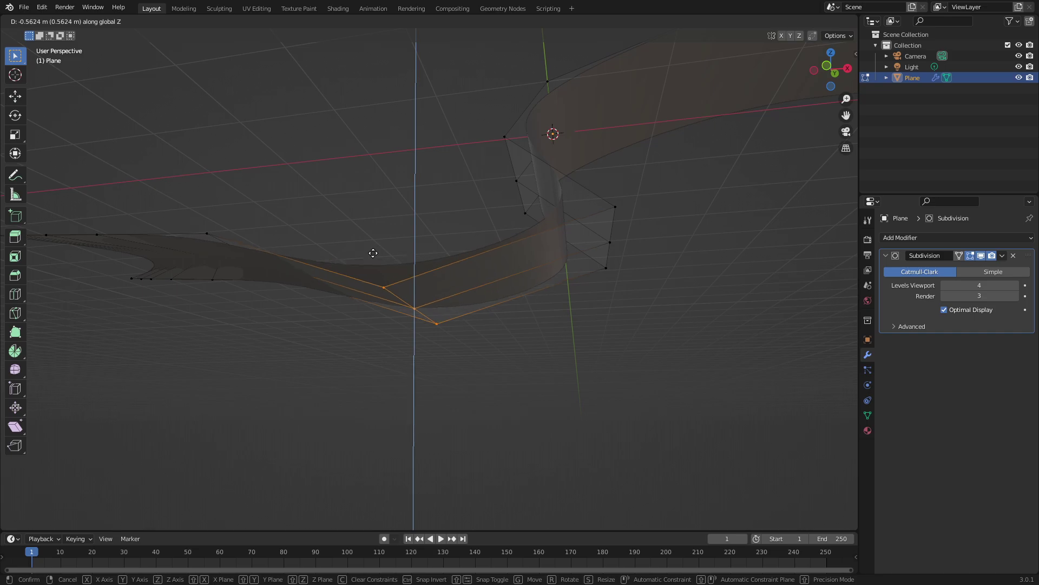
pyautogui.click(381, 234)
# Adjust the height of the lower strip's cross row beside the notch cuts along Z to reshape its curve
pyautogui.moveTo(291, 235); pyautogui.dragTo(333, 266, button='middle')
pyautogui.click(385, 342)
pyautogui.press('g')
pyautogui.press('z')
pyautogui.click(405, 328)
pyautogui.moveTo(365, 297); pyautogui.dragTo(458, 404)
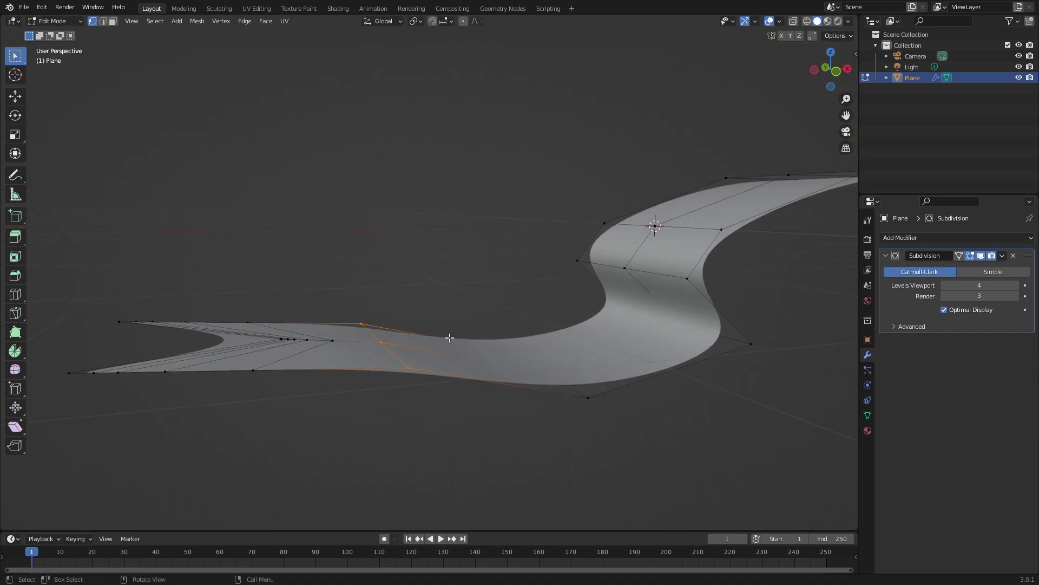
pyautogui.press('g')
pyautogui.press('z')
pyautogui.click(562, 291)
# Raise the two vertex rows around the upper fold along Z by about 0.35 m
pyautogui.press('Tab')
pyautogui.moveTo(561, 291); pyautogui.dragTo(580, 244, button='middle')
pyautogui.press('Tab')
pyautogui.moveTo(532, 237); pyautogui.dragTo(606, 280)
pyautogui.moveTo(501, 170); pyautogui.dragTo(669, 277)
pyautogui.press('g')
pyautogui.press('z')
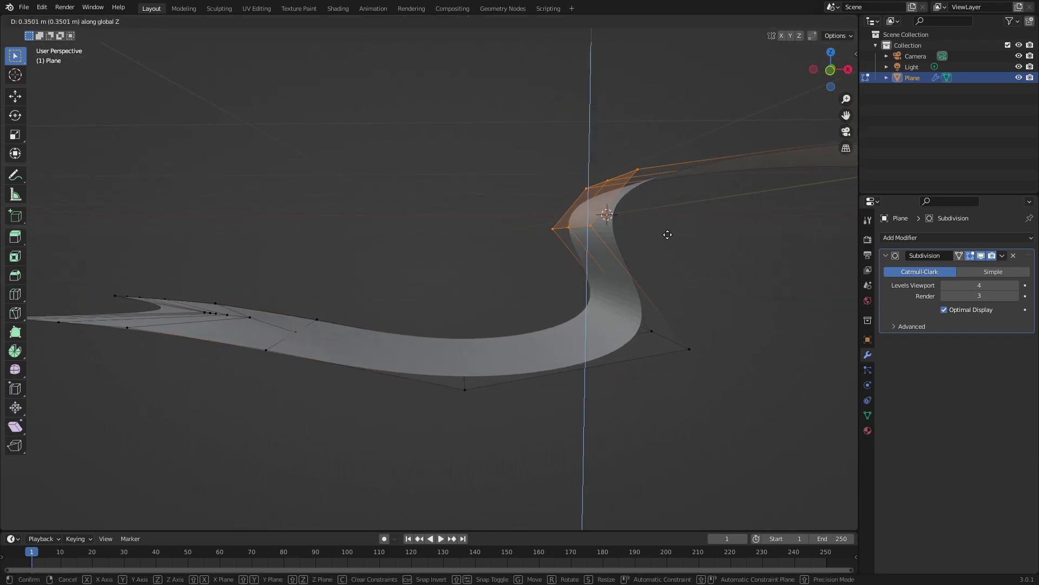
pyautogui.click(668, 238)
# Add a loop cut across the section connecting the upper and lower folds and raise it along Z
pyautogui.moveTo(668, 241); pyautogui.dragTo(645, 244, button='middle')
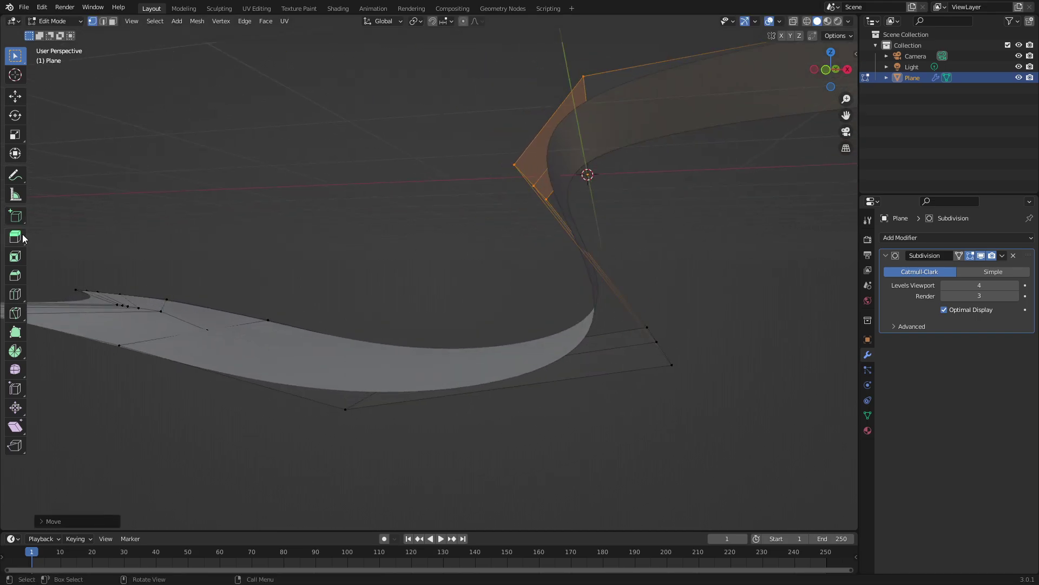
pyautogui.click(15, 294)
pyautogui.click(614, 274)
pyautogui.moveTo(668, 264); pyautogui.dragTo(99, 138, button='middle')
pyautogui.moveTo(598, 149); pyautogui.dragTo(580, 145, button='middle')
pyautogui.press('g')
pyautogui.press('x')
pyautogui.rightClick(626, 123)
pyautogui.press('g')
pyautogui.press('z')
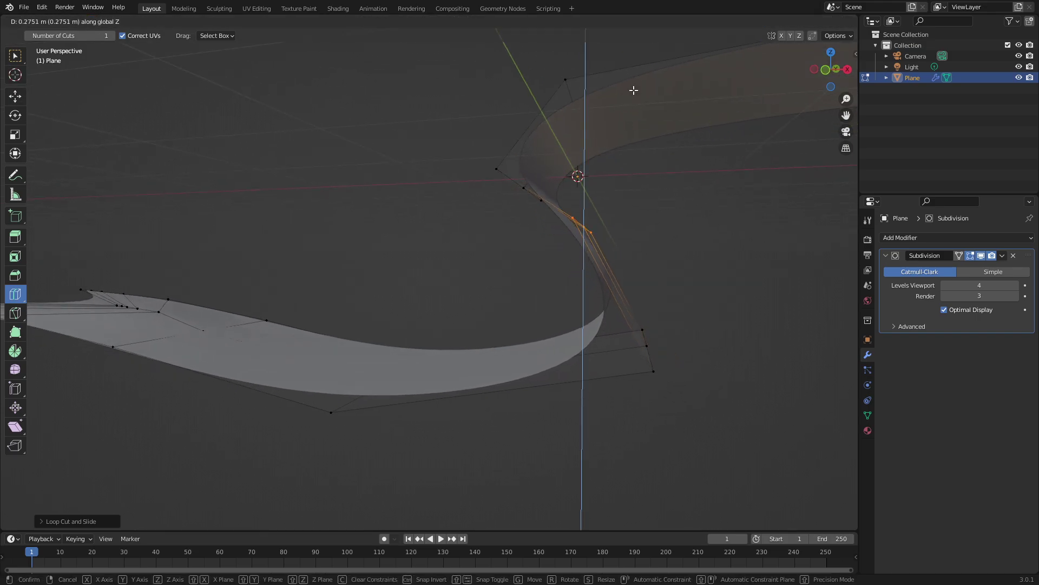
pyautogui.click(676, 155)
# Select the protruding vertex row of the upper fold and lower it along Z to deepen the curl
pyautogui.moveTo(562, 182); pyautogui.dragTo(614, 175, button='middle')
pyautogui.click(12, 58)
pyautogui.moveTo(677, 127); pyautogui.dragTo(694, 137, button='middle')
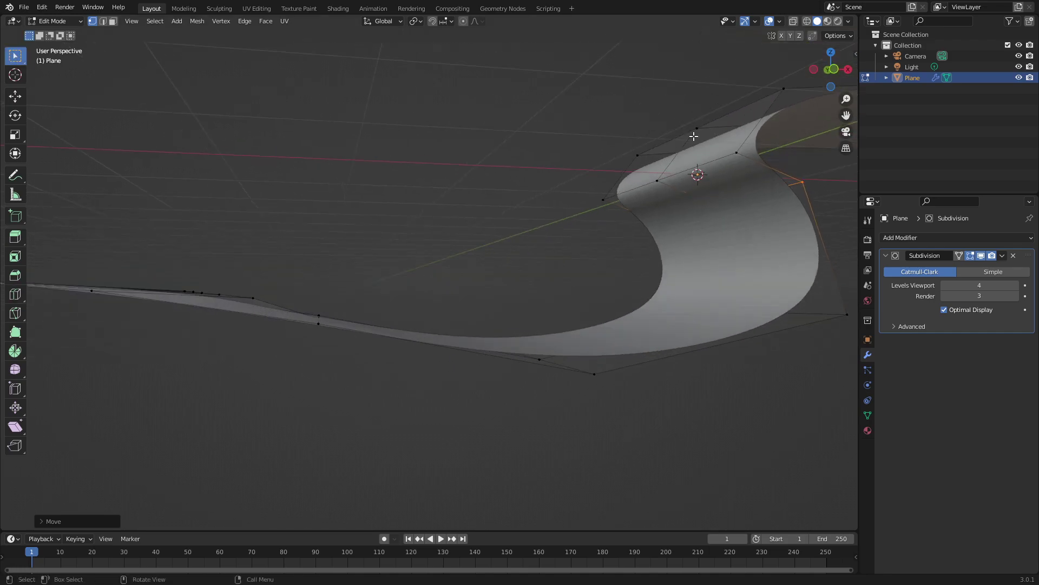
pyautogui.moveTo(752, 157); pyautogui.dragTo(604, 191)
pyautogui.moveTo(603, 190); pyautogui.dragTo(671, 166, button='middle')
pyautogui.press('g')
pyautogui.press('z')
pyautogui.click(668, 183)
pyautogui.press('g')
pyautogui.press('x')
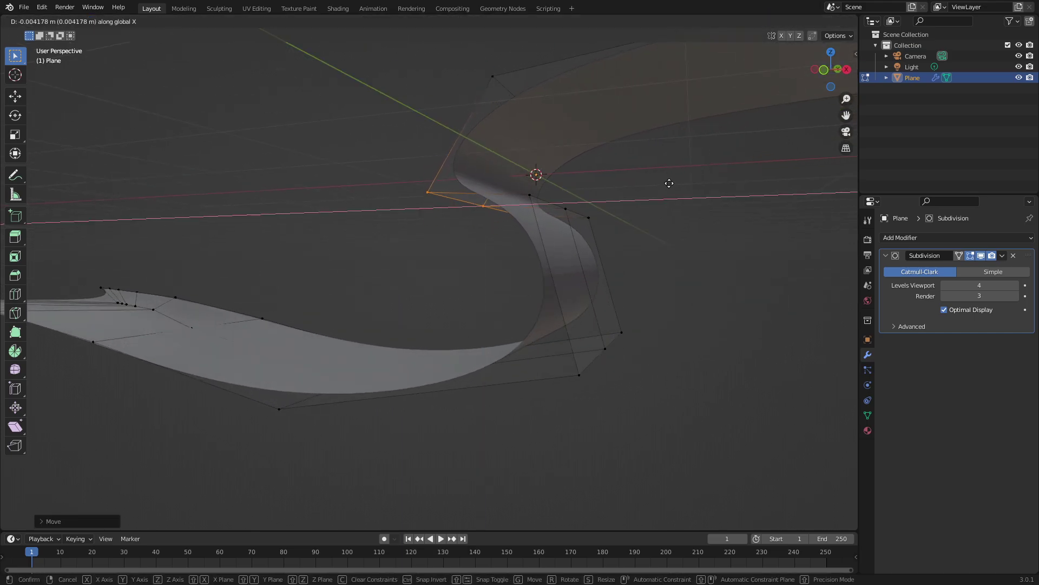
pyautogui.press('z')
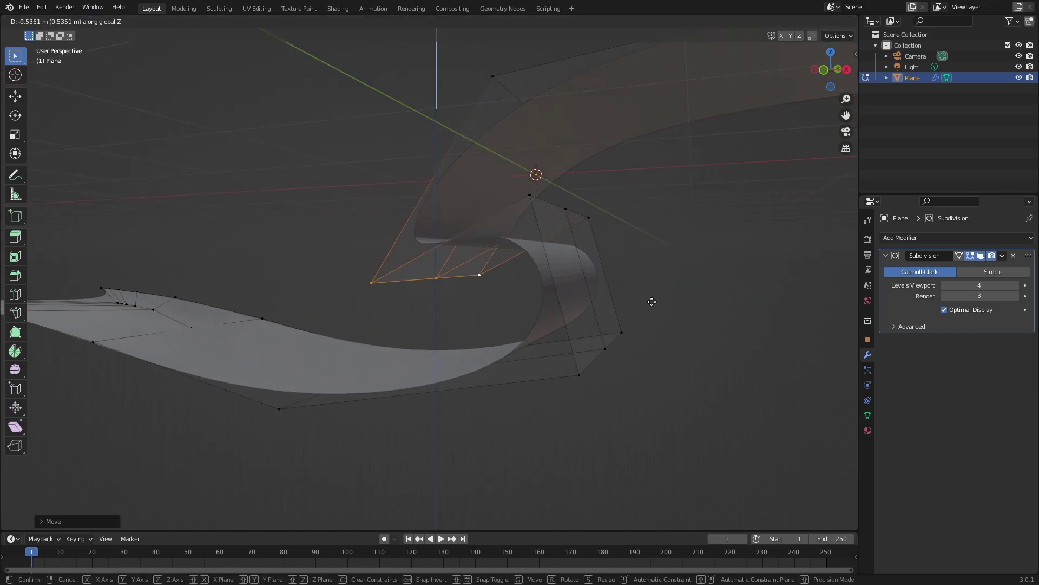
pyautogui.click(662, 283)
# Examine the smoothed notched end and the overall ribbon shape in Object Mode from several angles
pyautogui.scroll(-4, 665, 282)
pyautogui.press('Tab')
pyautogui.moveTo(668, 281); pyautogui.dragTo(704, 283, button='middle')
pyautogui.keyDown('shift'); pyautogui.moveTo(704, 283); pyautogui.dragTo(487, 255, button='middle'); pyautogui.keyUp('shift')
pyautogui.scroll(5, 589, 269)
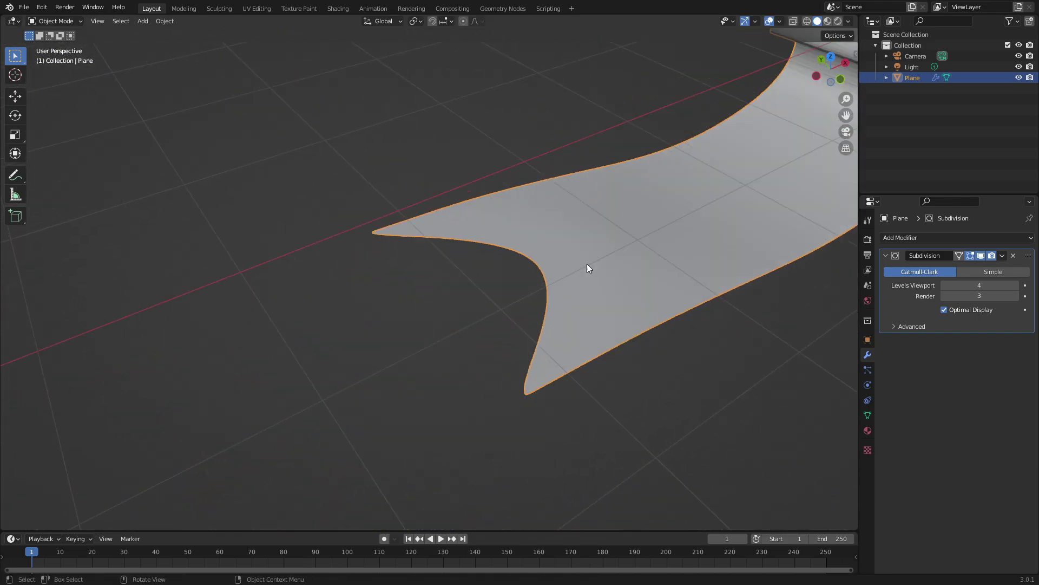
pyautogui.press('Tab')
pyautogui.moveTo(577, 307); pyautogui.dragTo(544, 299, button='middle')
pyautogui.press('Tab')
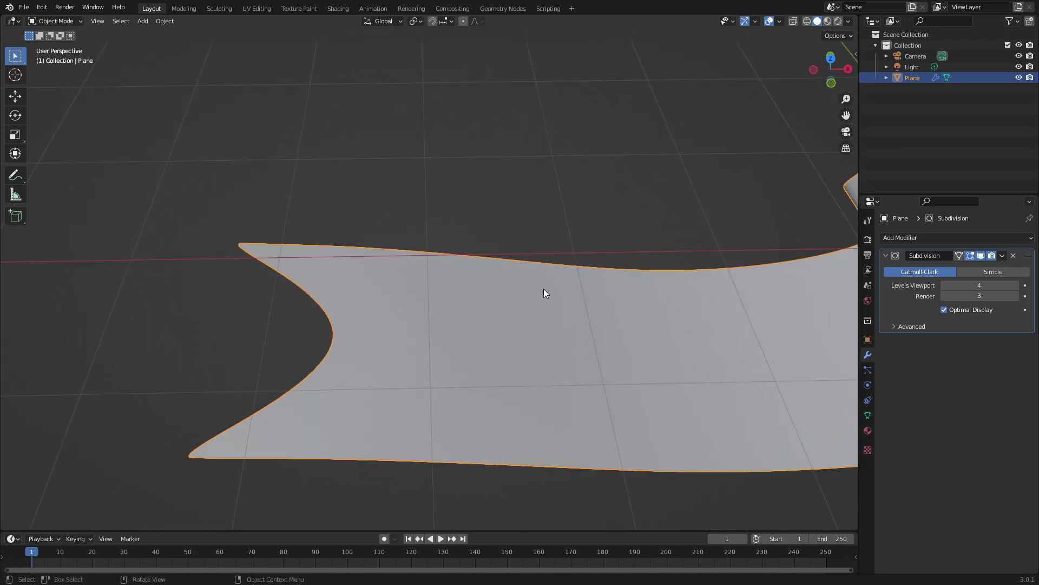
pyautogui.scroll(-7, 545, 289)
pyautogui.moveTo(569, 262)
pyautogui.mouseDown(button='middle')
pyautogui.moveTo(556, 302)
pyautogui.moveTo(562, 267)
pyautogui.mouseUp(button='middle')
# Move the last two cross rows at the ribbon's unnotched end about 0.5 m along positive Y
pyautogui.press('Tab')
pyautogui.moveTo(620, 291); pyautogui.dragTo(483, 186)
pyautogui.press('g')
pyautogui.press('z')
pyautogui.rightClick(557, 208)
pyautogui.press('g')
pyautogui.press('y')
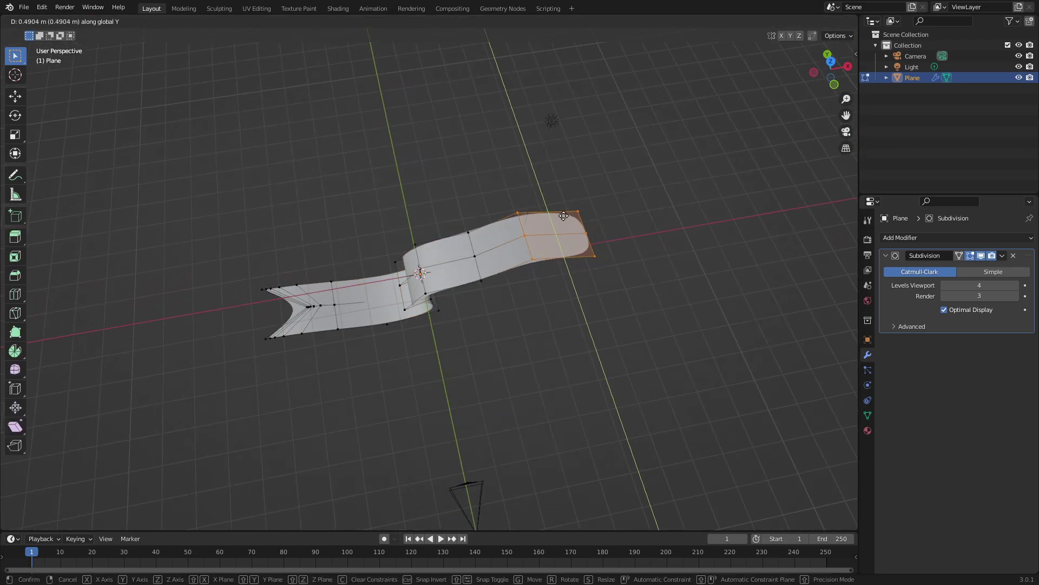
pyautogui.click(559, 214)
# Raise the cross loop in the middle of the upper strip along Z
pyautogui.keyDown('alt'); pyautogui.click(479, 270); pyautogui.keyUp('alt')
pyautogui.press('g')
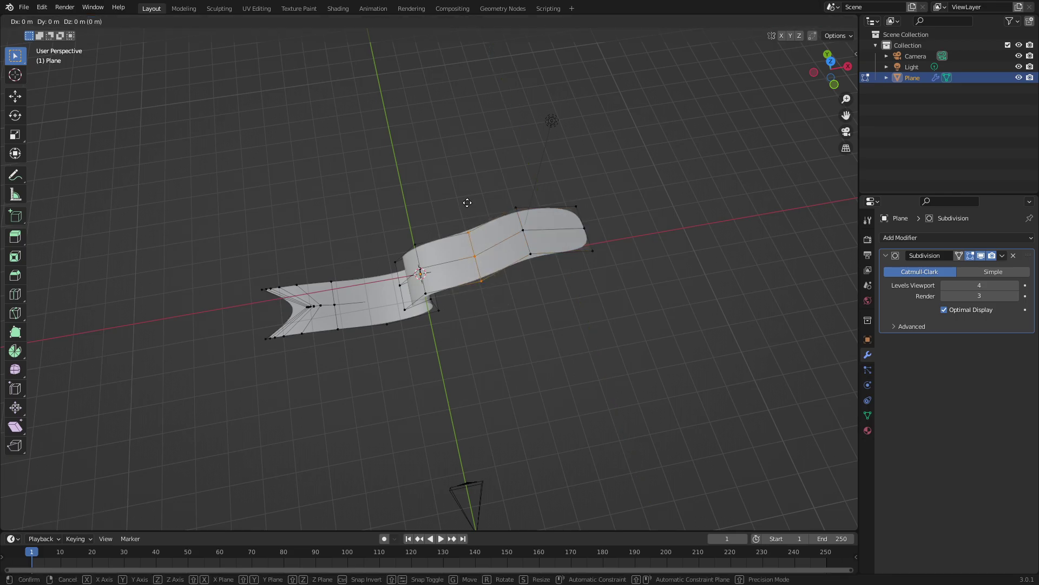
pyautogui.press('z')
pyautogui.click(466, 184)
# Lower the unnotched end edge about 0.16 m along Z and shift it along Y
pyautogui.moveTo(673, 290); pyautogui.dragTo(561, 173)
pyautogui.press('g')
pyautogui.press('z')
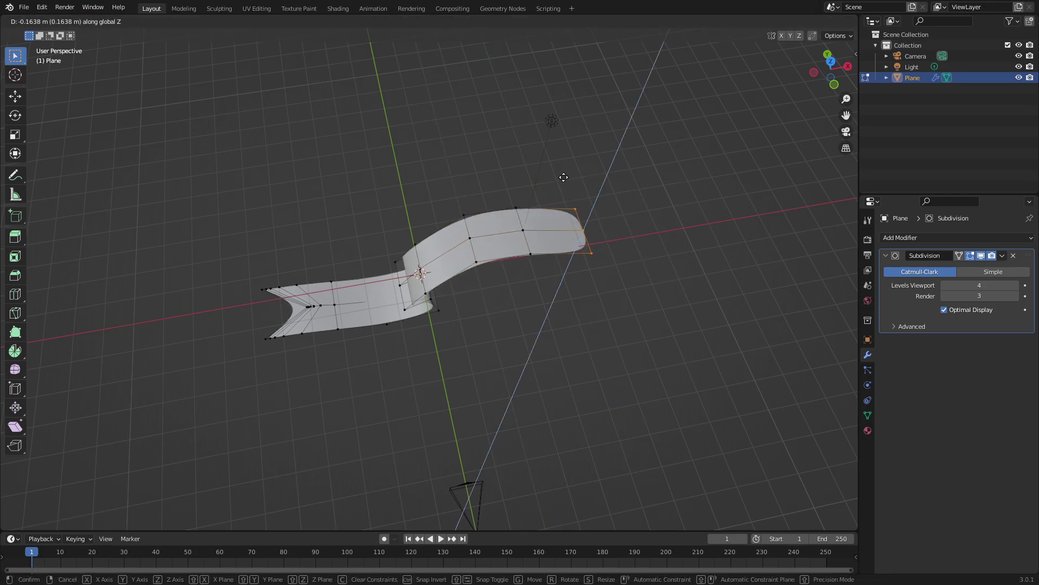
pyautogui.click(563, 177)
pyautogui.press('g')
pyautogui.press('x')
pyautogui.press('y')
pyautogui.click(561, 190)
# Move the cross row near the notch along negative Y using Smooth proportional editing with a radius of about 2.36 m
pyautogui.press('Tab')
pyautogui.scroll(4, 555, 233)
pyautogui.moveTo(545, 265); pyautogui.dragTo(321, 196, button='middle')
pyautogui.press('Tab')
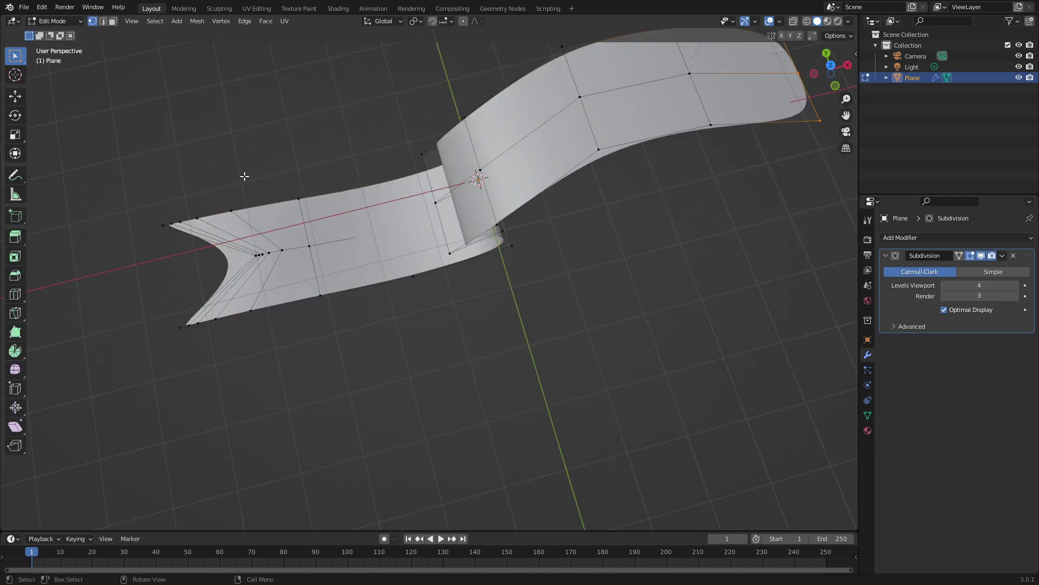
pyautogui.moveTo(259, 174); pyautogui.dragTo(367, 207)
pyautogui.moveTo(369, 145); pyautogui.dragTo(465, 178, button='middle')
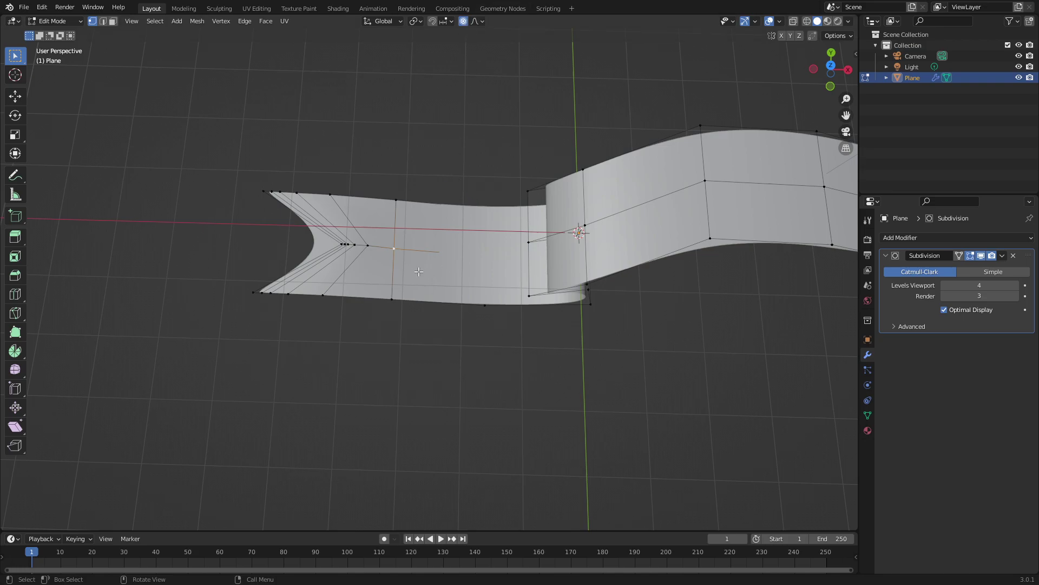
pyautogui.moveTo(483, 238); pyautogui.dragTo(488, 223, button='middle')
pyautogui.press('g')
pyautogui.press('z')
pyautogui.press('Escape')
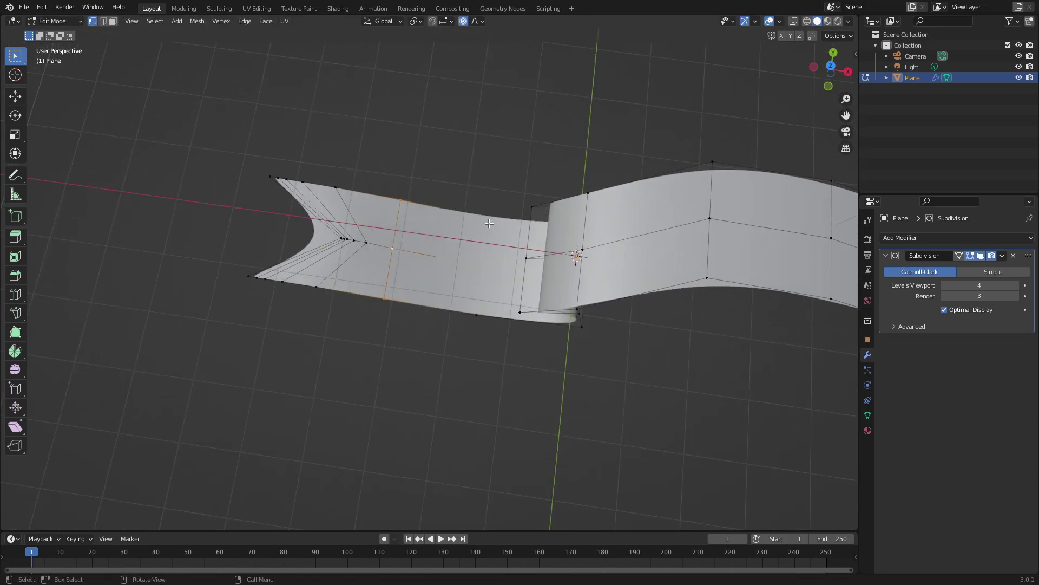
pyautogui.press('g')
pyautogui.press('y')
pyautogui.scroll(-6, 482, 239)
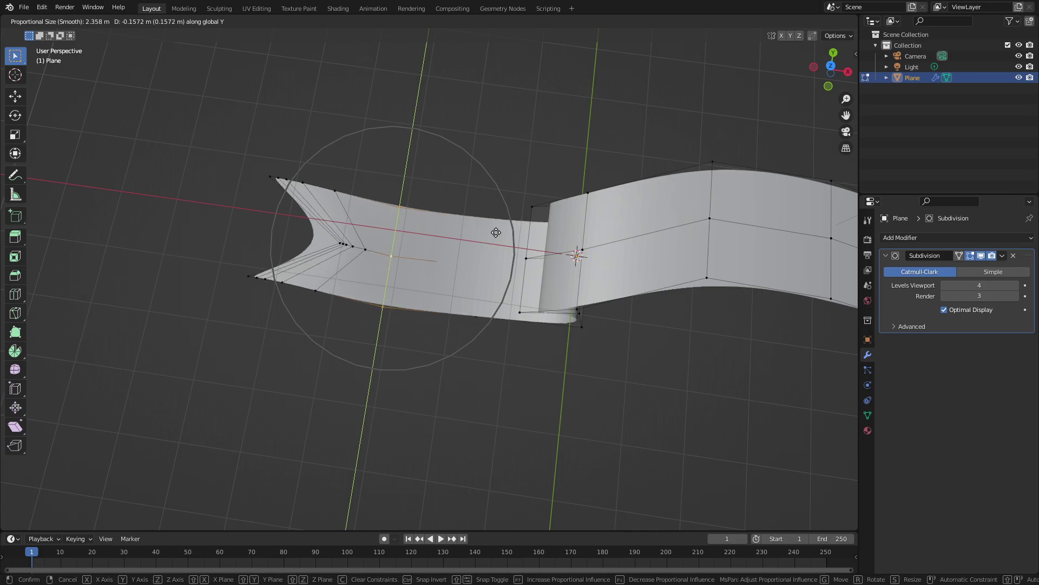
pyautogui.click(499, 241)
pyautogui.moveTo(499, 242); pyautogui.dragTo(702, 213, button='middle')
pyautogui.moveTo(560, 185); pyautogui.dragTo(524, 270, button='middle')
pyautogui.scroll(3, 586, 157)
pyautogui.moveTo(504, 233); pyautogui.dragTo(524, 222, button='middle')
pyautogui.scroll(2, 524, 221)
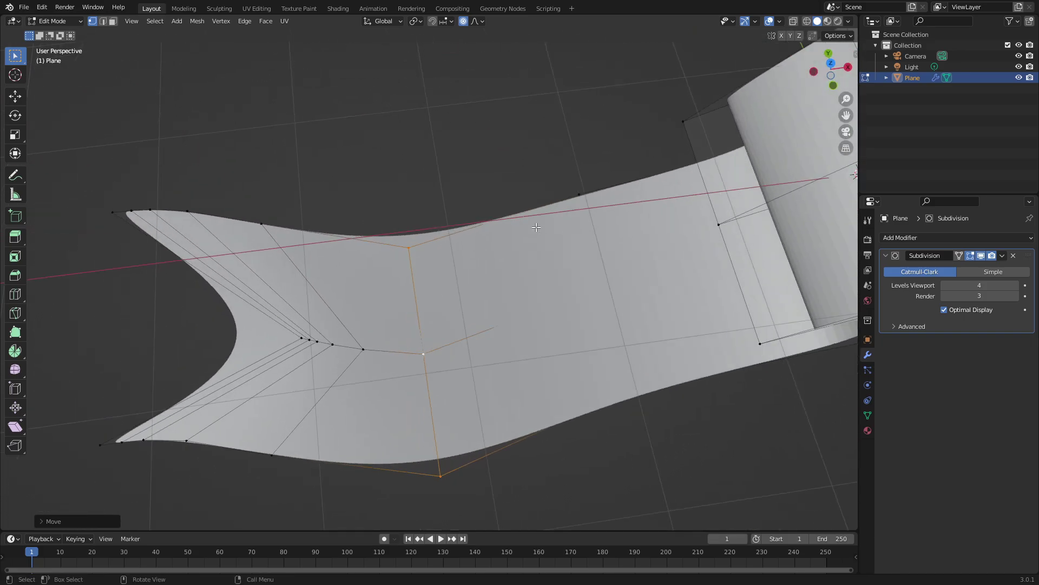
pyautogui.scroll(-5, 524, 220)
pyautogui.press('g')
pyautogui.press('y')
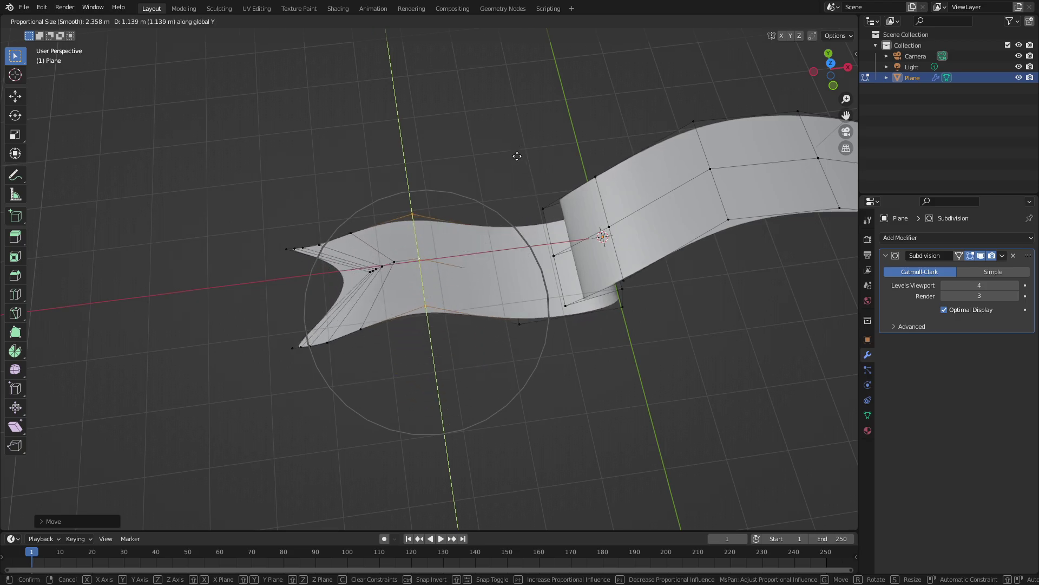
pyautogui.click(504, 244)
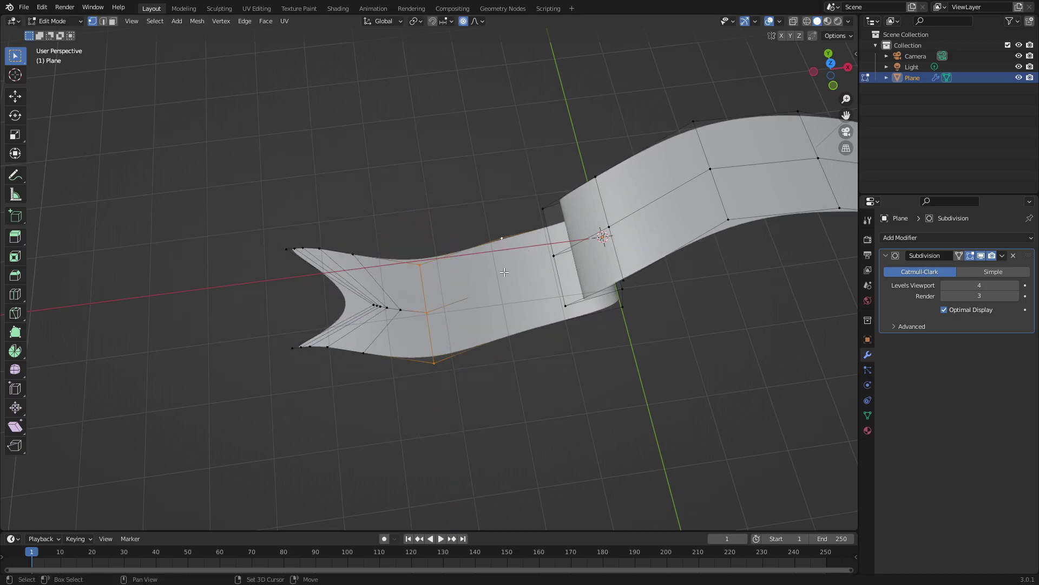
pyautogui.press('g')
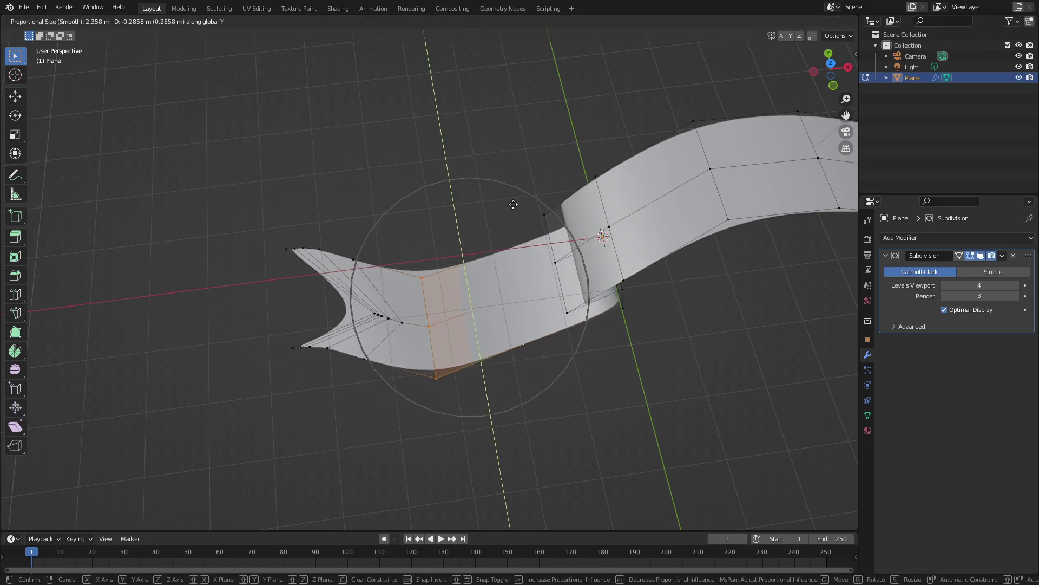
pyautogui.click(428, 262)
# Move the cross row near the notch along positive Y, and adjust it together with the next row along Y
pyautogui.click(428, 263)
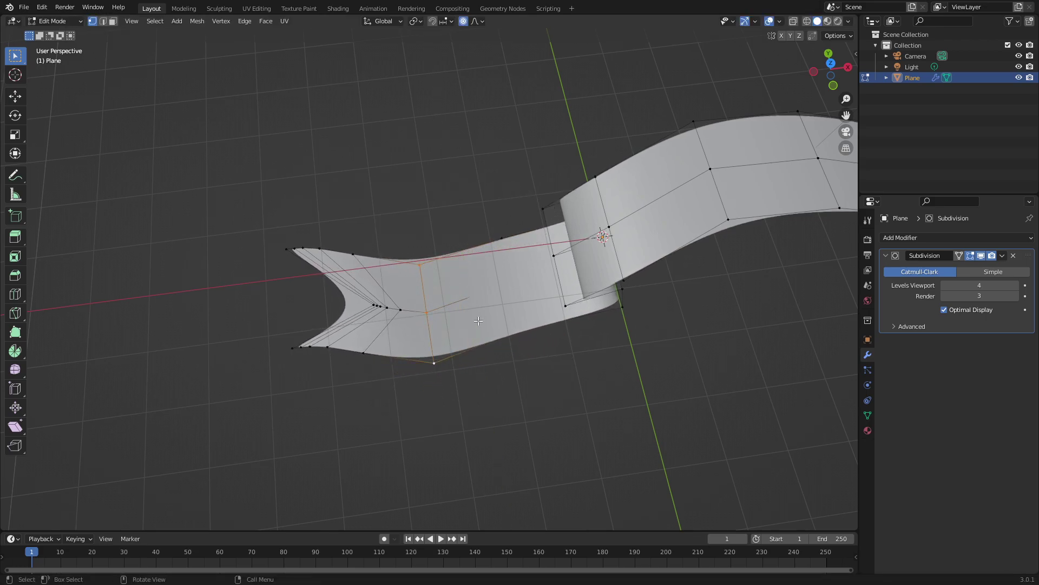
pyautogui.press('g')
pyautogui.click(485, 292)
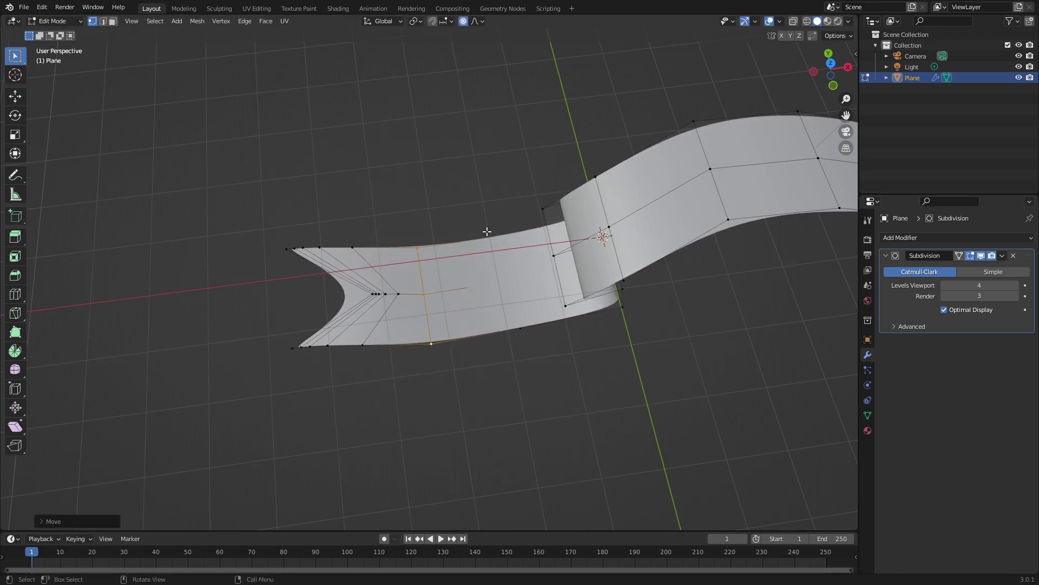
pyautogui.keyDown('alt'); pyautogui.keyDown('shift'); pyautogui.click(519, 331); pyautogui.keyUp('shift'); pyautogui.keyUp('alt')
pyautogui.moveTo(518, 325); pyautogui.dragTo(525, 284, button='middle')
pyautogui.press('g')
pyautogui.press('y')
pyautogui.click(506, 293)
pyautogui.press('Tab')
pyautogui.scroll(-4, 506, 293)
pyautogui.scroll(7, 408, 303)
pyautogui.press('Tab')
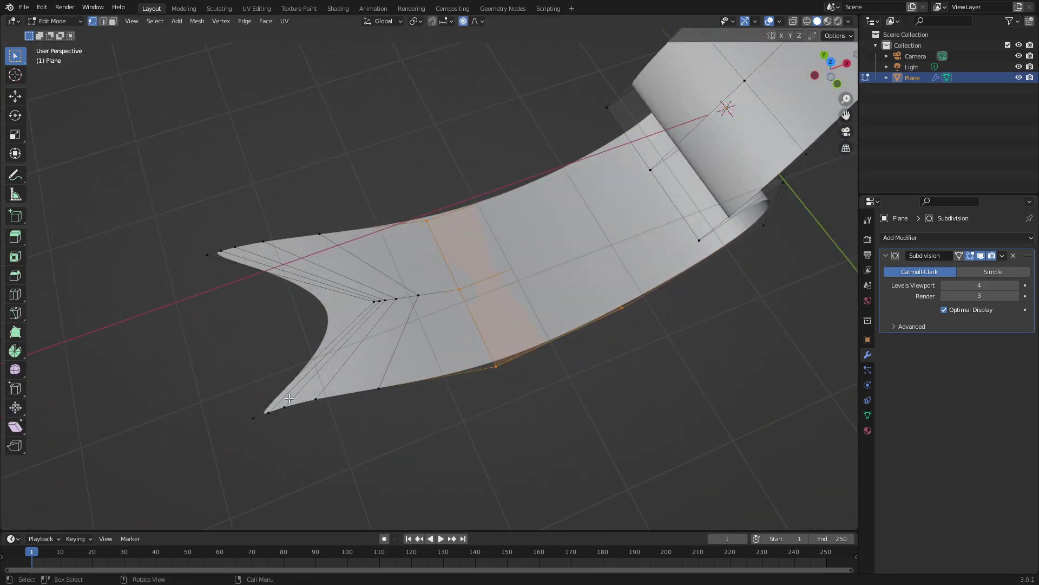
pyautogui.press('g')
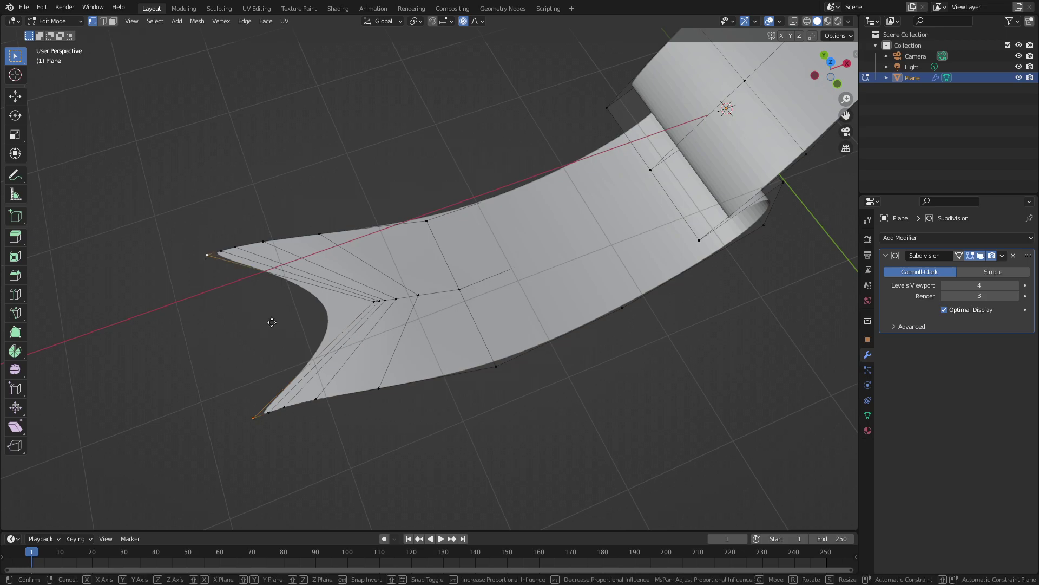
pyautogui.press('y')
pyautogui.click(258, 287)
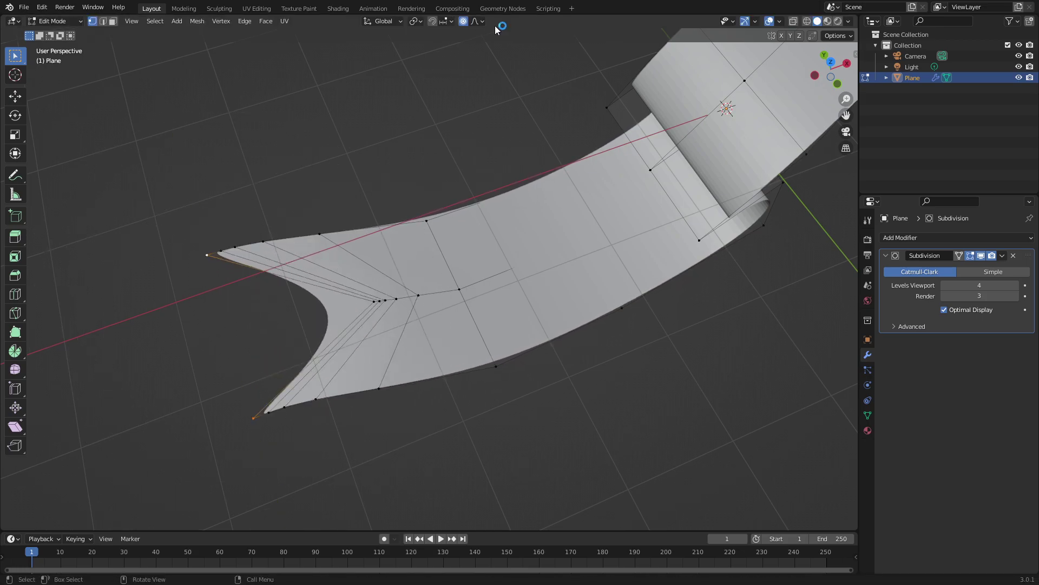
# Change the proportional editing falloff to Sharp and move the notched end's tips about 0.6 m along positive Y
pyautogui.click(474, 24)
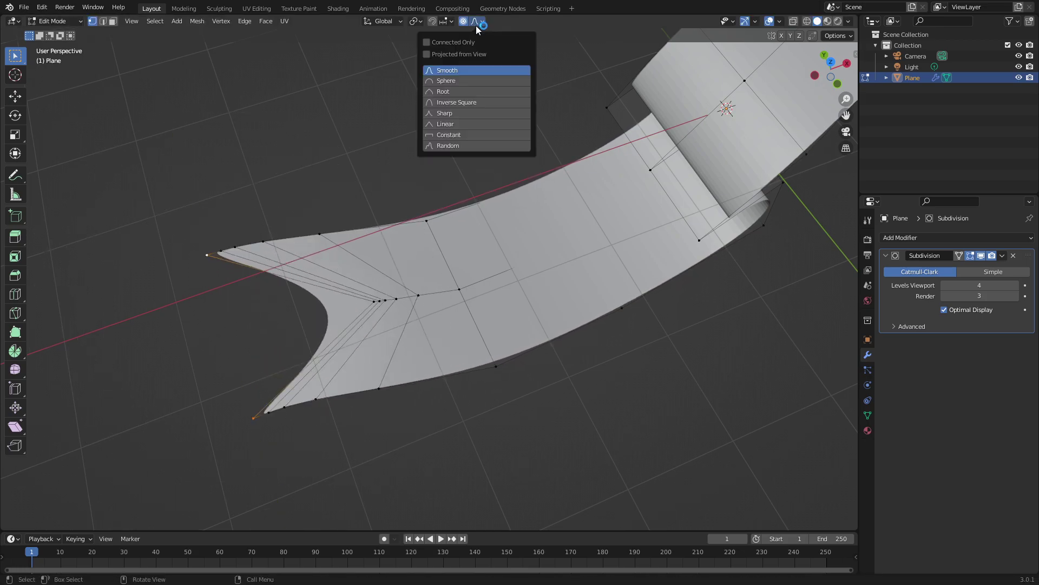
pyautogui.click(472, 112)
pyautogui.press('g')
pyautogui.press('y')
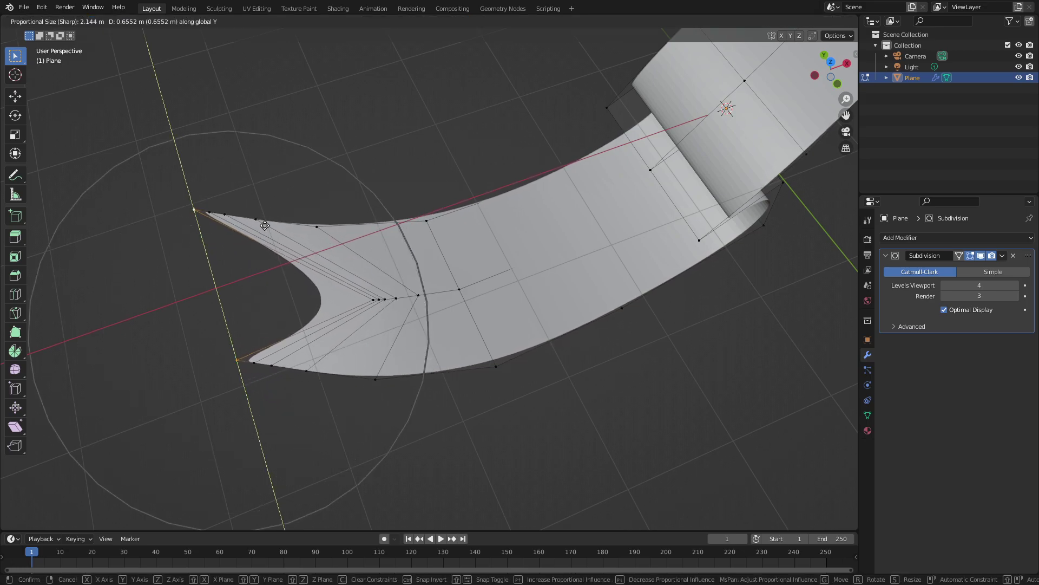
pyautogui.click(268, 233)
# Lower the vertex rows around the lower fold along Z, shrinking the proportional editing radius to about 0.83 m
pyautogui.press('Tab')
pyautogui.scroll(-5, 268, 233)
pyautogui.moveTo(562, 238); pyautogui.dragTo(452, 174, button='middle')
pyautogui.scroll(5, 452, 175)
pyautogui.press('Tab')
pyautogui.keyDown('shift'); pyautogui.moveTo(466, 123); pyautogui.dragTo(474, 258, button='middle'); pyautogui.keyUp('shift')
pyautogui.moveTo(575, 334); pyautogui.dragTo(455, 198)
pyautogui.press('g')
pyautogui.press('z')
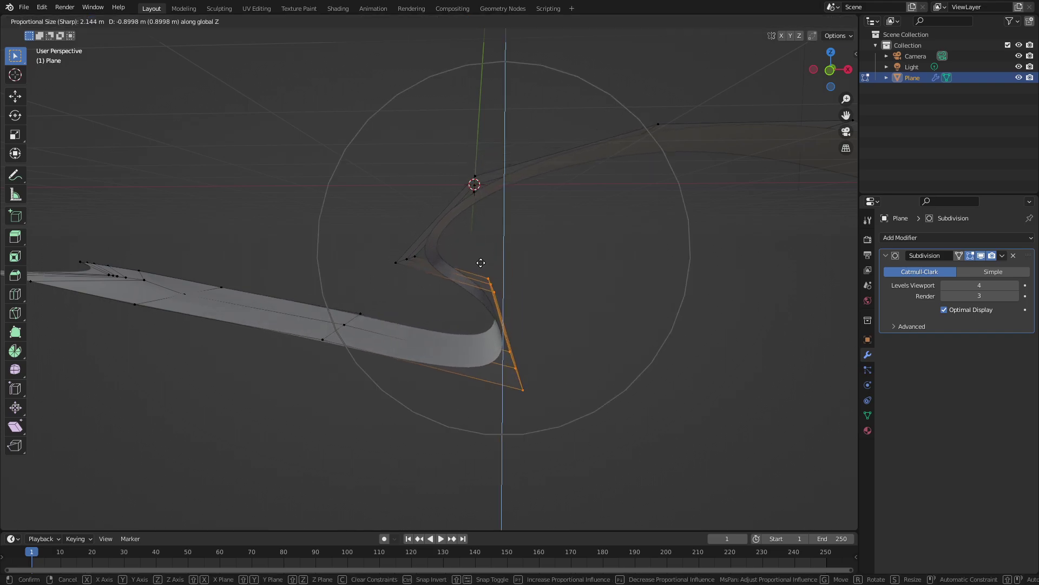
pyautogui.scroll(5, 492, 217)
pyautogui.scroll(5, 507, 212)
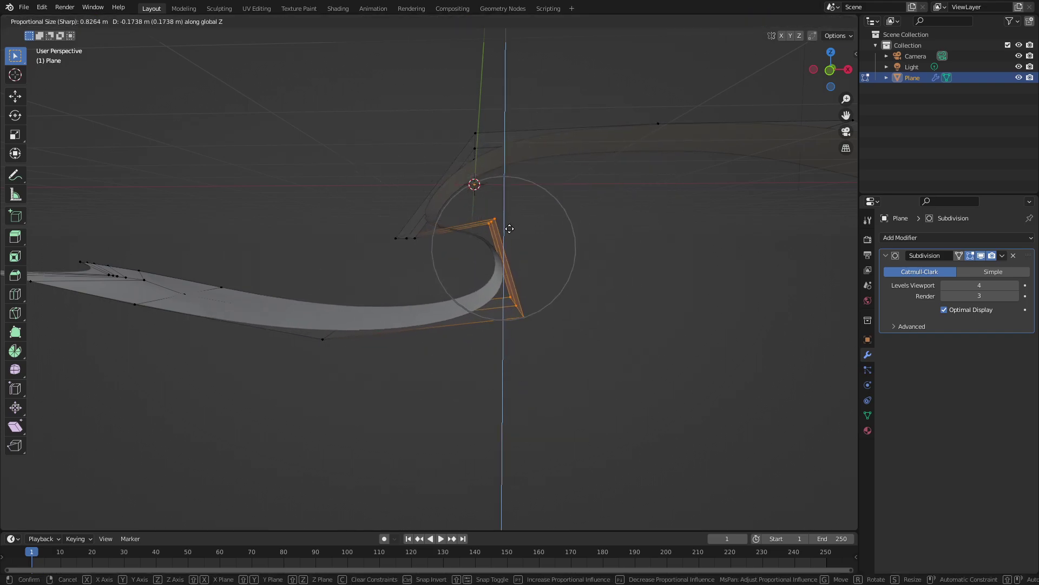
pyautogui.click(510, 249)
# Select the protruding row of the upper fold and raise it along Z
pyautogui.moveTo(463, 266); pyautogui.dragTo(361, 187)
pyautogui.press('g')
pyautogui.press('z')
pyautogui.click(382, 147)
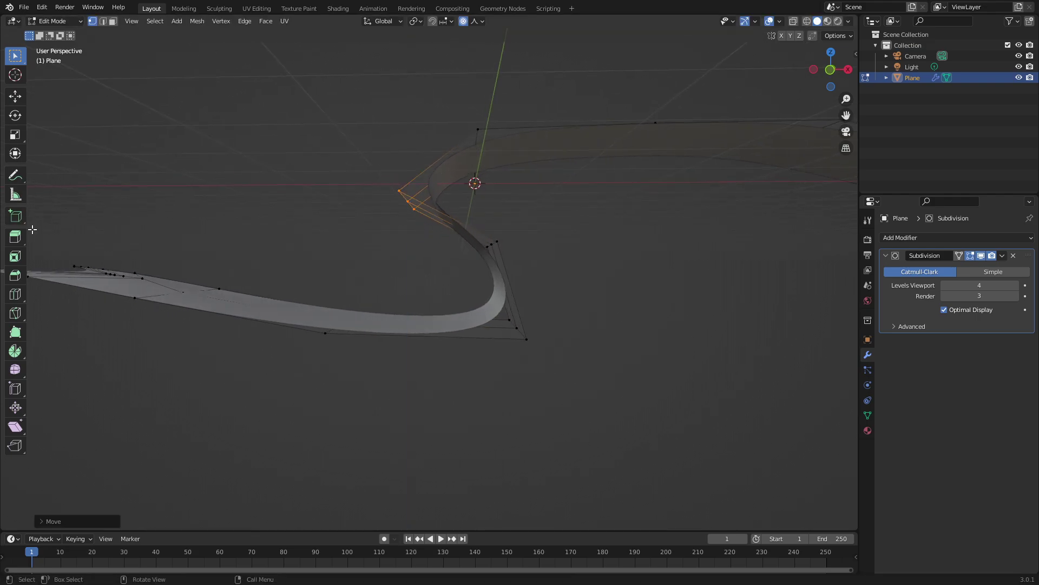
# Add a loop cut just below the upper fold in the connecting section and lower it along Z
pyautogui.click(19, 292)
pyautogui.click(460, 226)
pyautogui.press('g')
pyautogui.press('z')
pyautogui.click(543, 211)
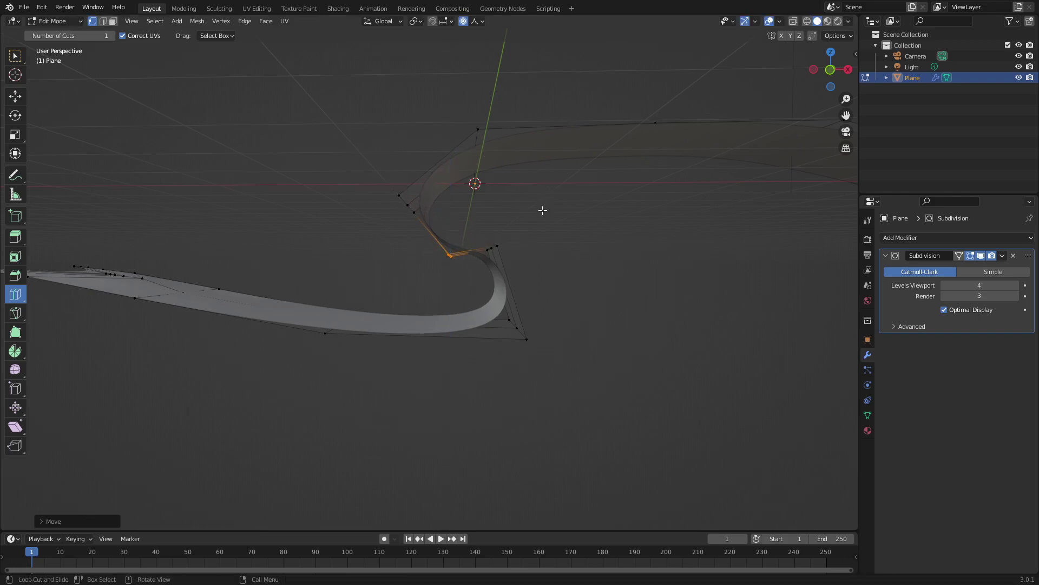
# Leave Edit Mode and trackball-rotate the whole ribbon so its broad face turns toward the camera, checking it in the camera view
pyautogui.press('Tab')
pyautogui.moveTo(543, 212); pyautogui.dragTo(554, 250, button='middle')
pyautogui.scroll(-5, 562, 202)
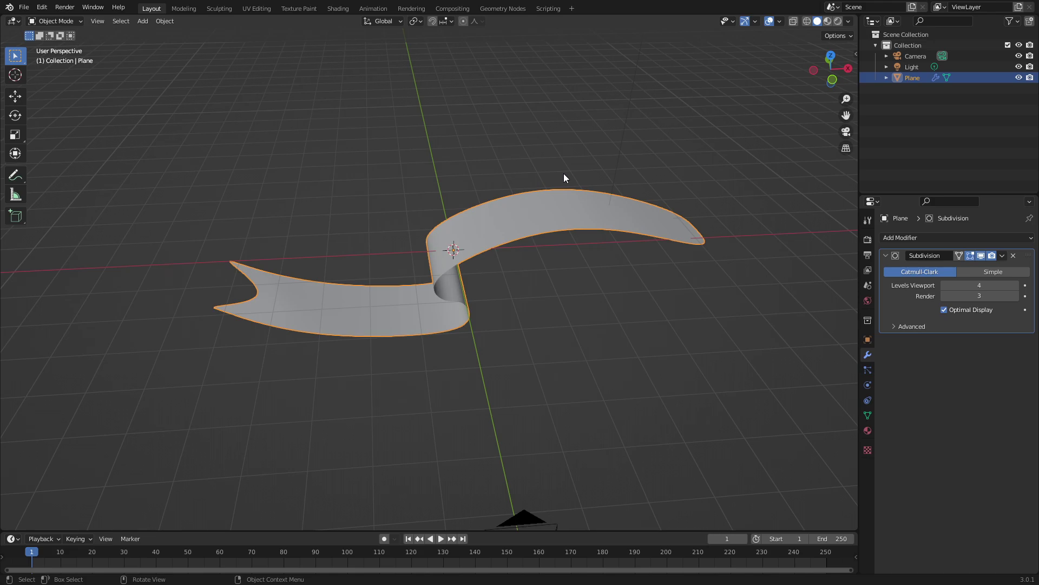
pyautogui.press('r')
pyautogui.press('r')
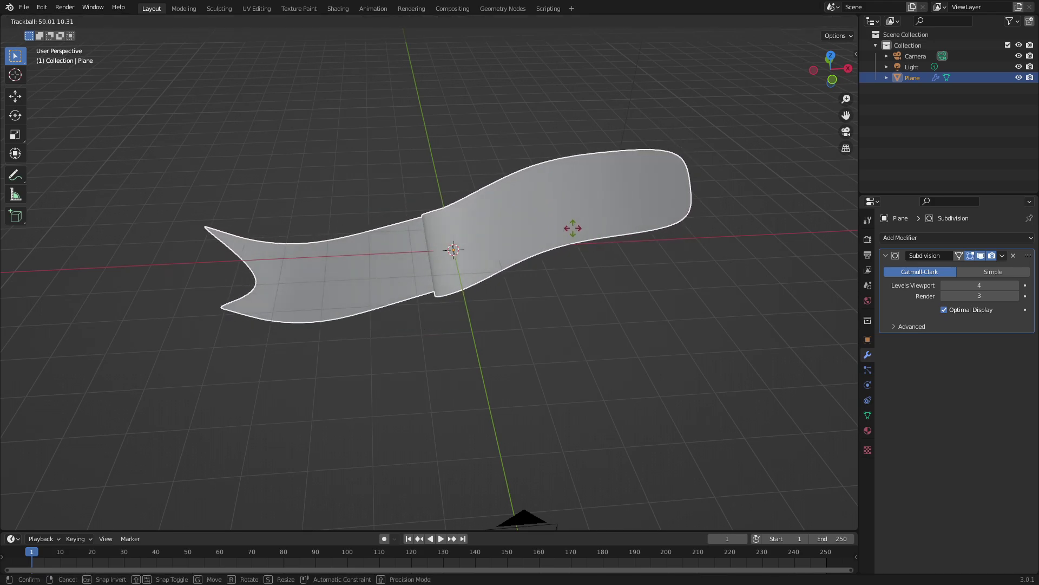
pyautogui.click(573, 208)
pyautogui.press('KP_0')
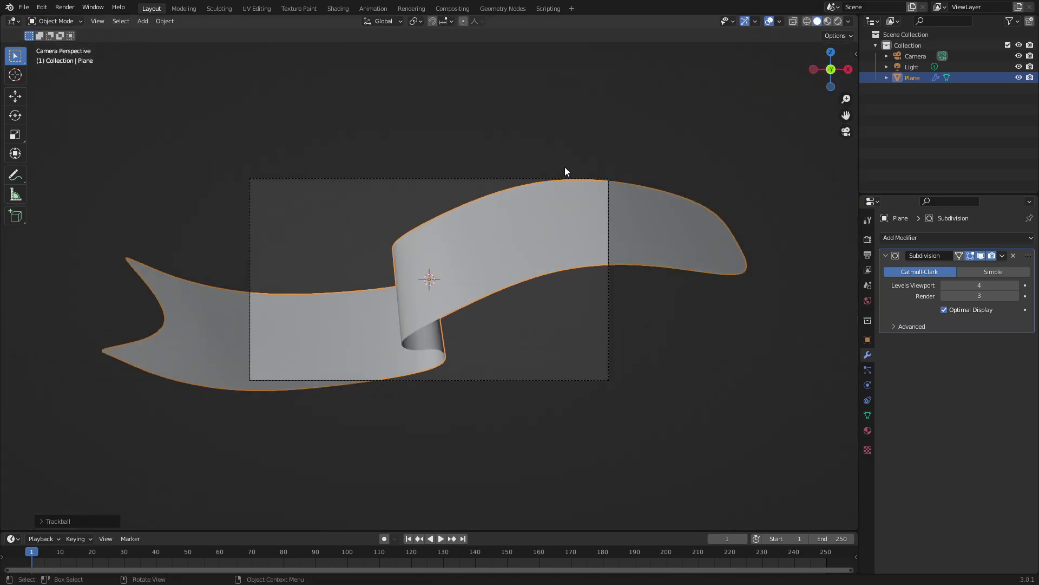
# Scale the ribbon down and reposition it so both ends fit inside the camera frame
pyautogui.scroll(2, 619, 232)
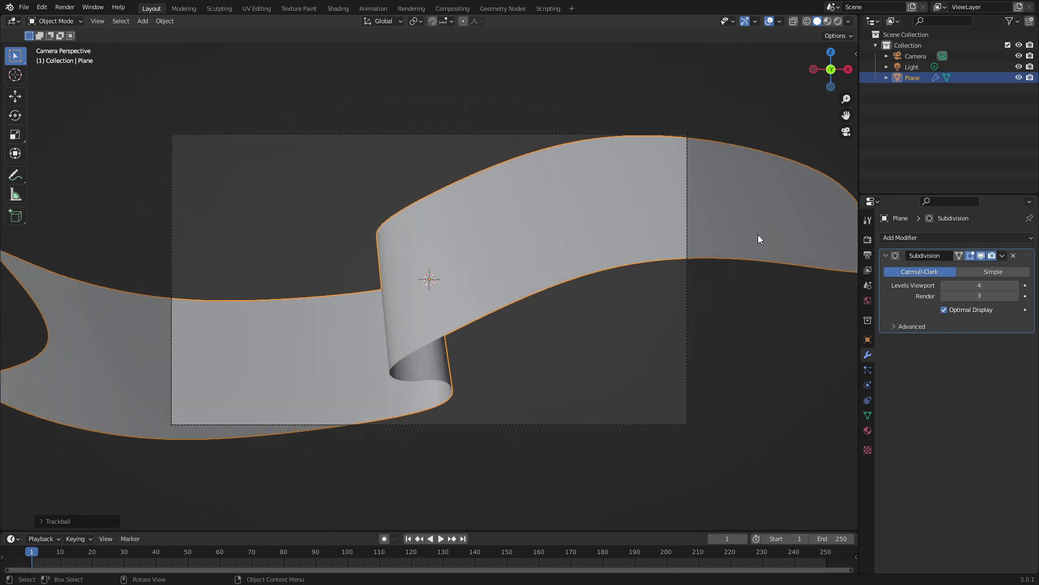
pyautogui.press('s')
pyautogui.click(559, 255)
pyautogui.press('g')
pyautogui.click(558, 245)
pyautogui.scroll(2, 567, 246)
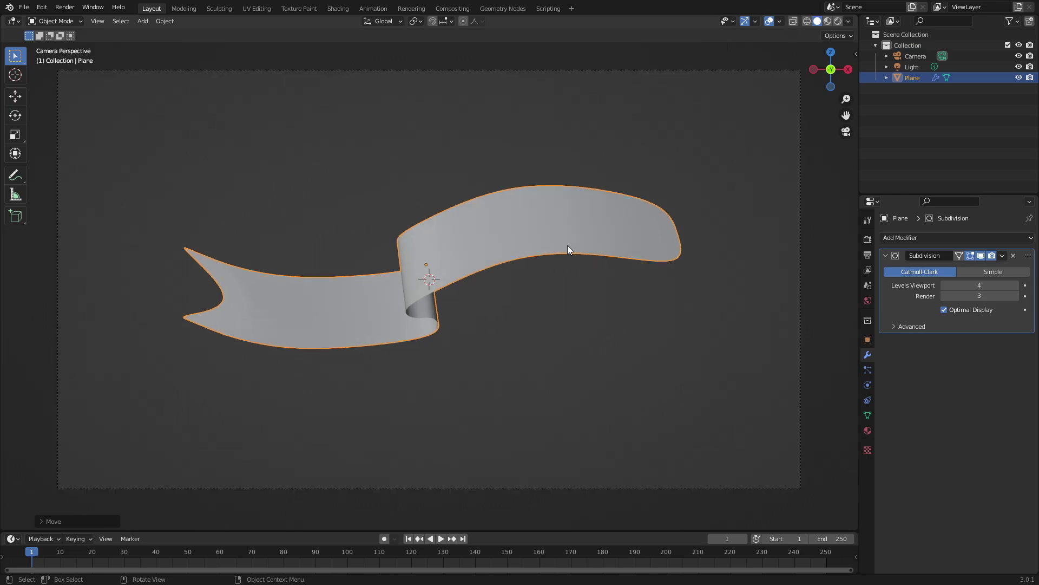
# Make Select Box the active Edit Mode tool and return to Object Mode
pyautogui.press('Tab')
pyautogui.click(15, 54)
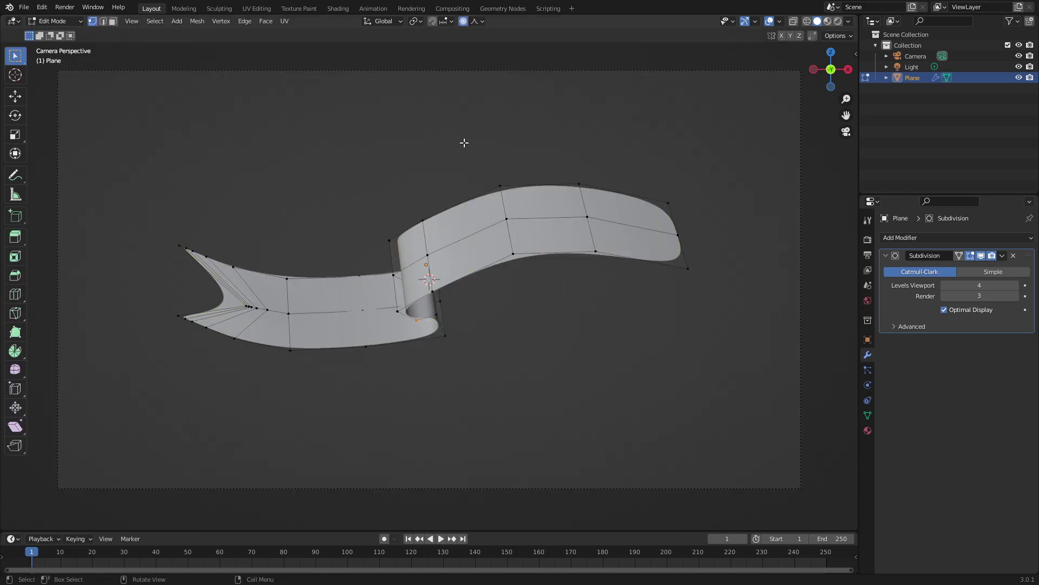
pyautogui.press('Tab')
# Move the light above and in front of the ribbon, to about X 1.59, Y -2.07, Z 5.29 m, and return to the camera view
pyautogui.moveTo(759, 86); pyautogui.dragTo(792, 104, button='middle')
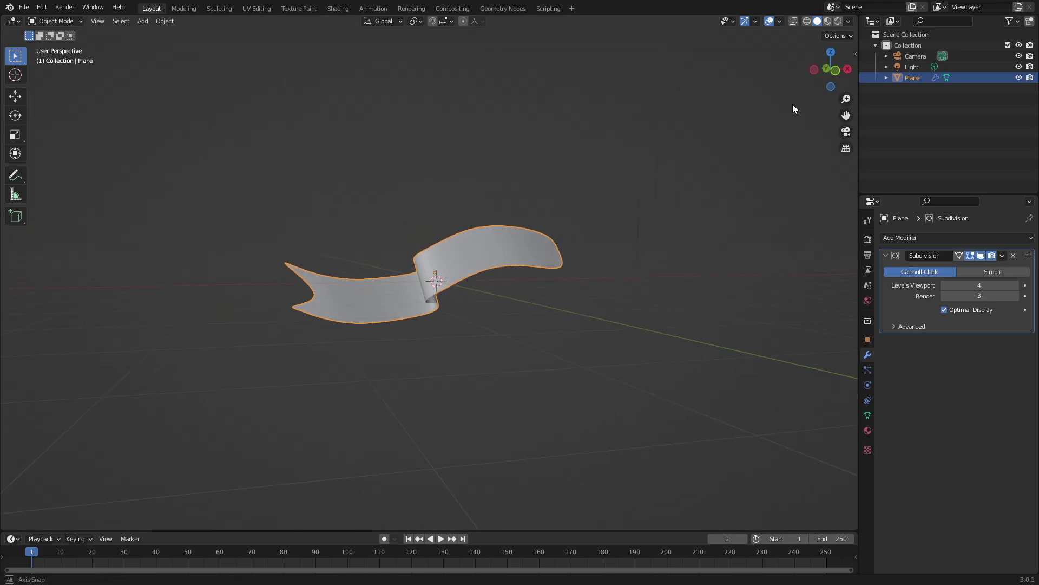
pyautogui.scroll(-4, 703, 120)
pyautogui.click(530, 102)
pyautogui.moveTo(459, 171); pyautogui.dragTo(377, 206, button='middle')
pyautogui.press('g')
pyautogui.click(554, 202)
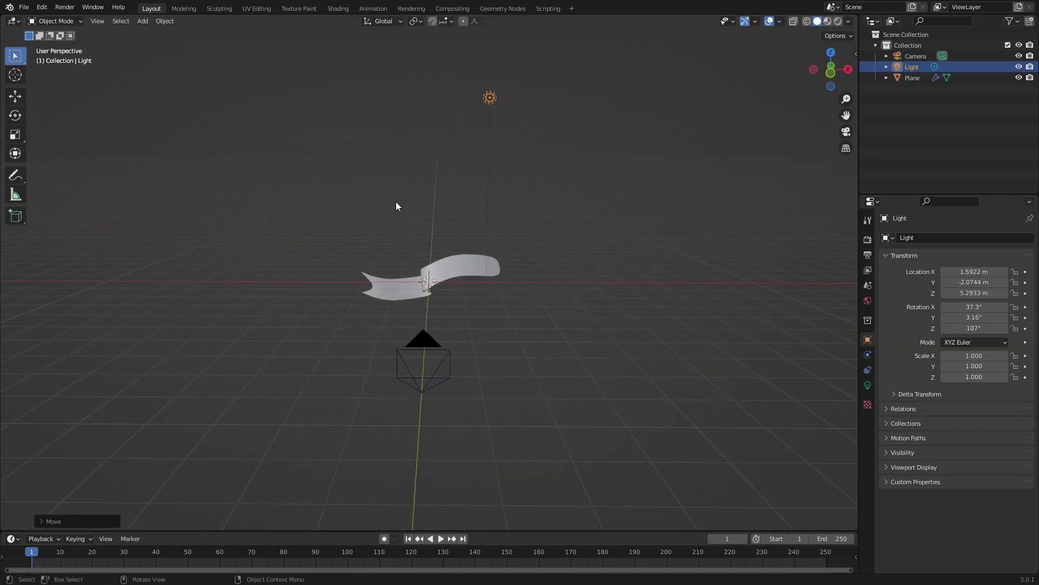
pyautogui.press('KP_0')
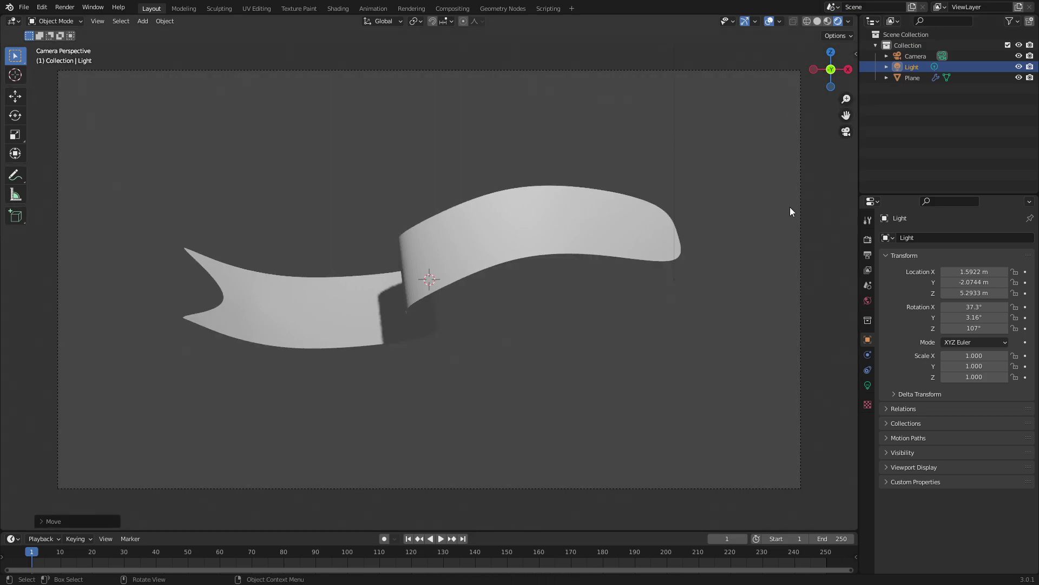
# With rendered shading, pull the light toward the camera to about Y -6.56 m and reposition it in the camera plane
pyautogui.press('g')
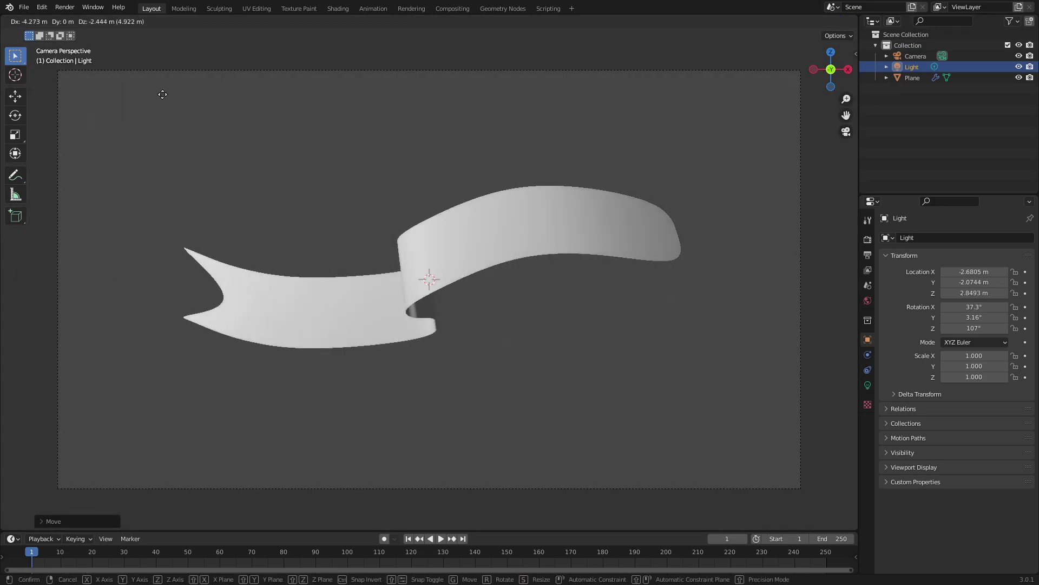
pyautogui.press('y')
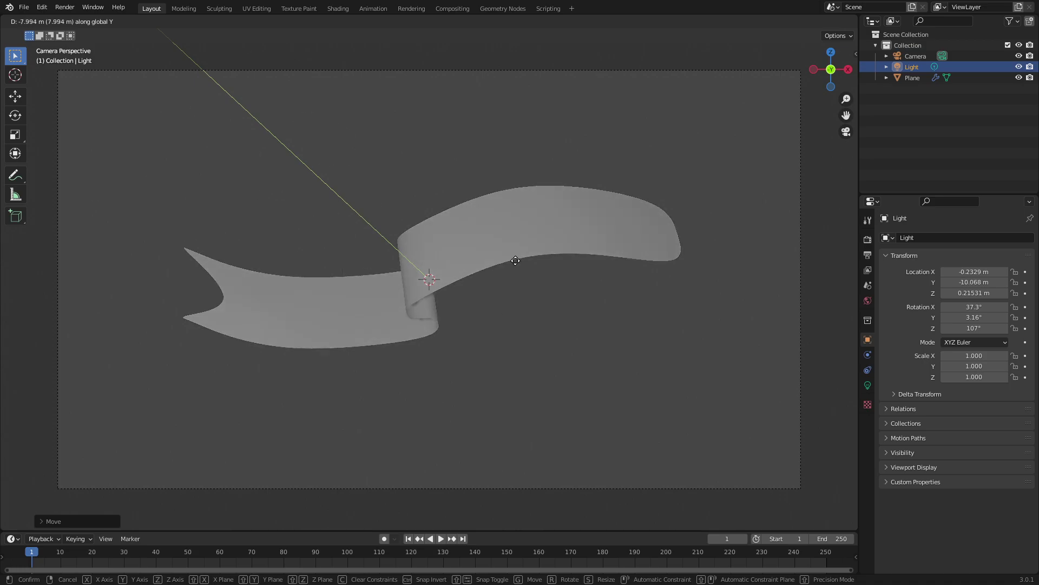
pyautogui.click(515, 314)
pyautogui.press('g')
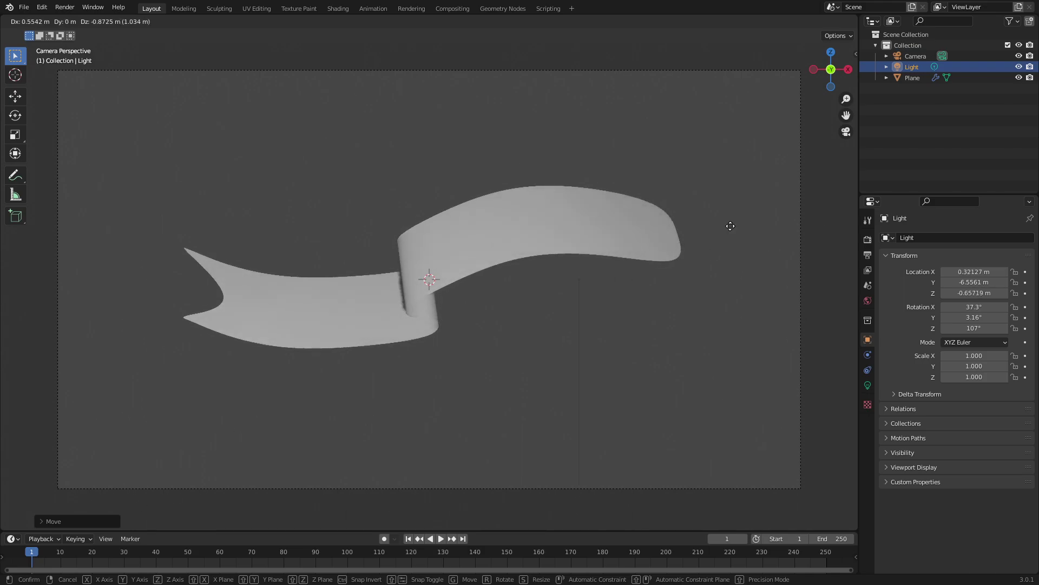
pyautogui.click(121, 76)
# Give the ribbon a new material with a red base colour of about H 0.004, S 0.937, V 0.507
pyautogui.click(540, 248)
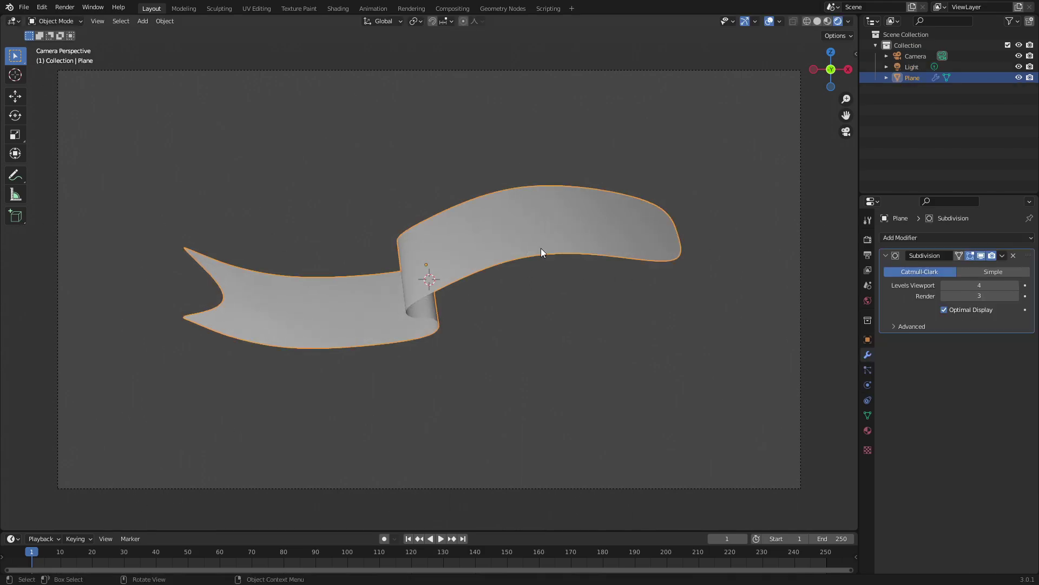
pyautogui.click(868, 428)
pyautogui.click(950, 284)
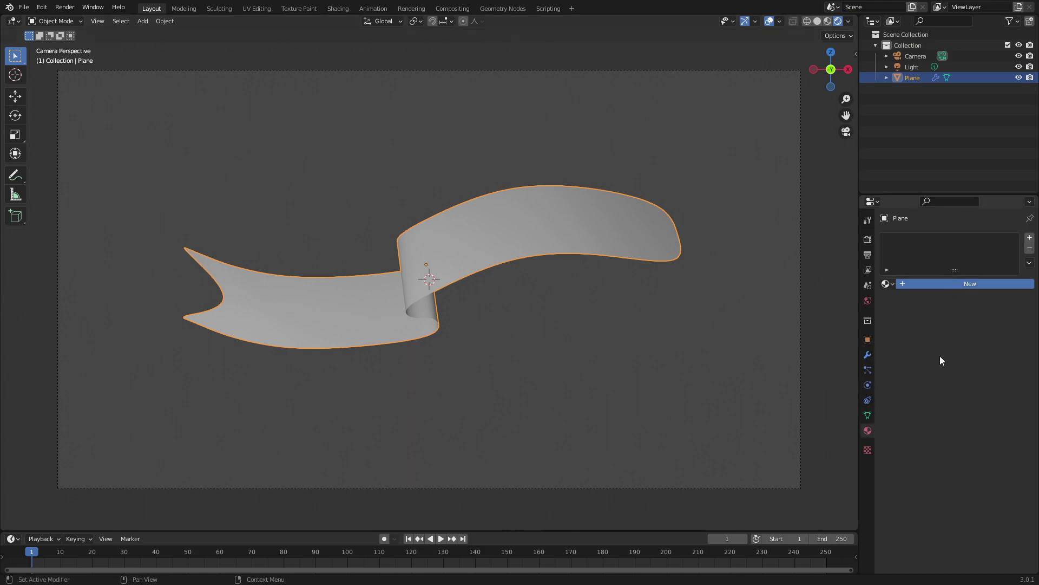
pyautogui.click(952, 398)
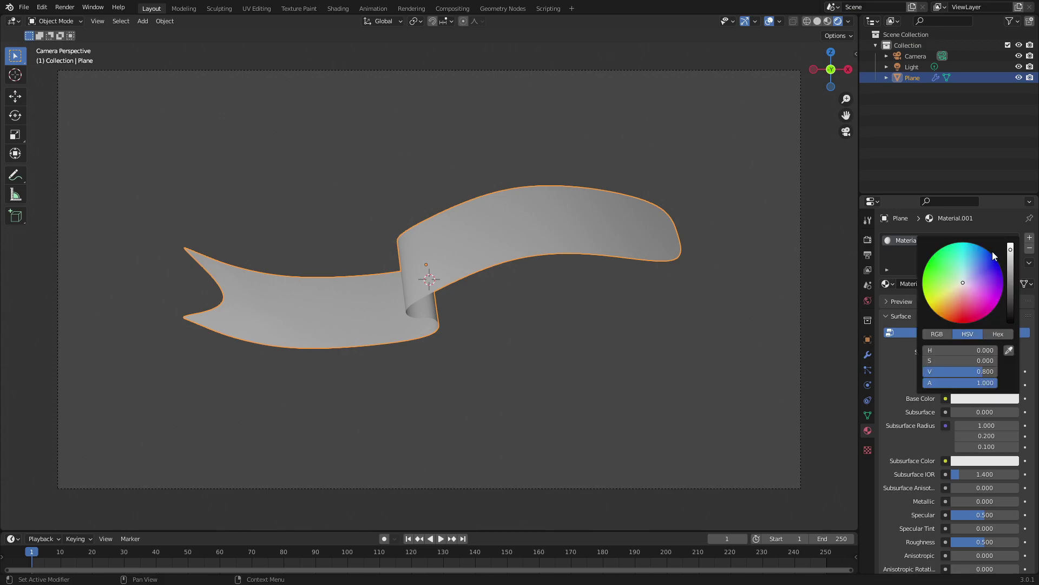
pyautogui.click(963, 311)
pyautogui.moveTo(1012, 292); pyautogui.dragTo(1011, 263)
pyautogui.moveTo(969, 314); pyautogui.dragTo(961, 312)
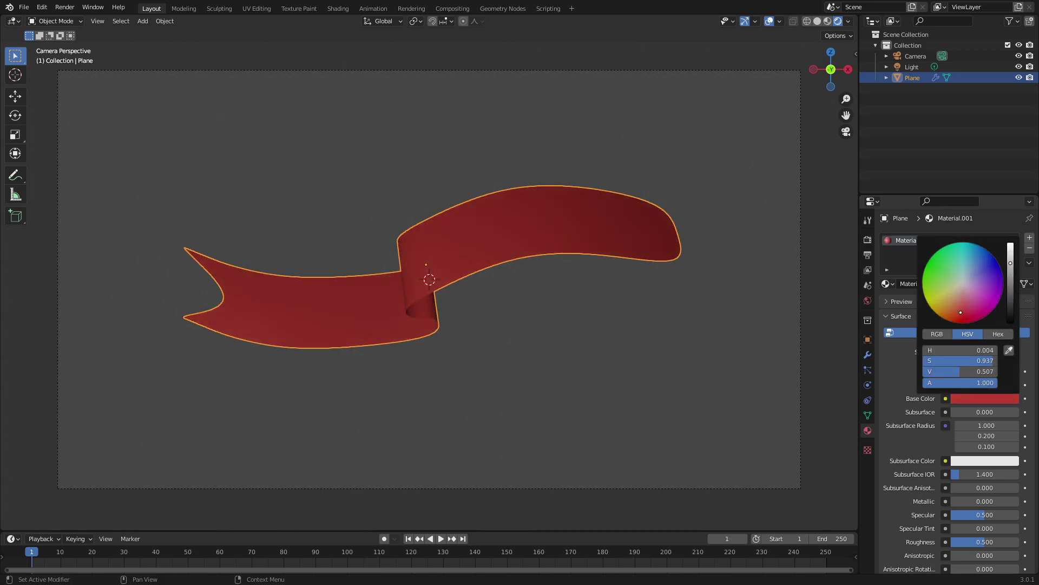
# Select the light and reposition it in the camera plane to adjust the shading across the ribbon's fold
pyautogui.click(912, 67)
pyautogui.press('g')
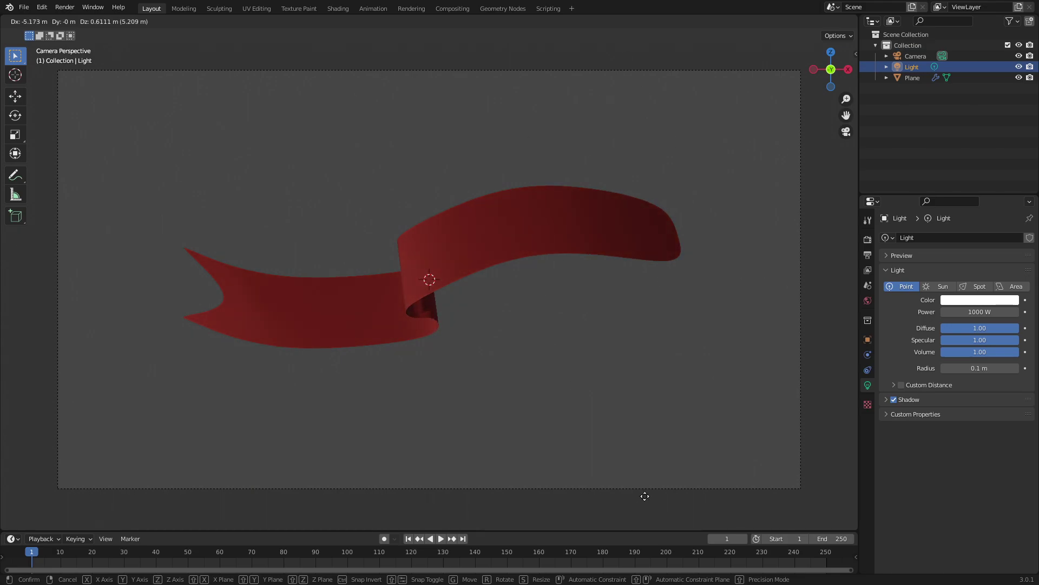
pyautogui.click(478, 388)
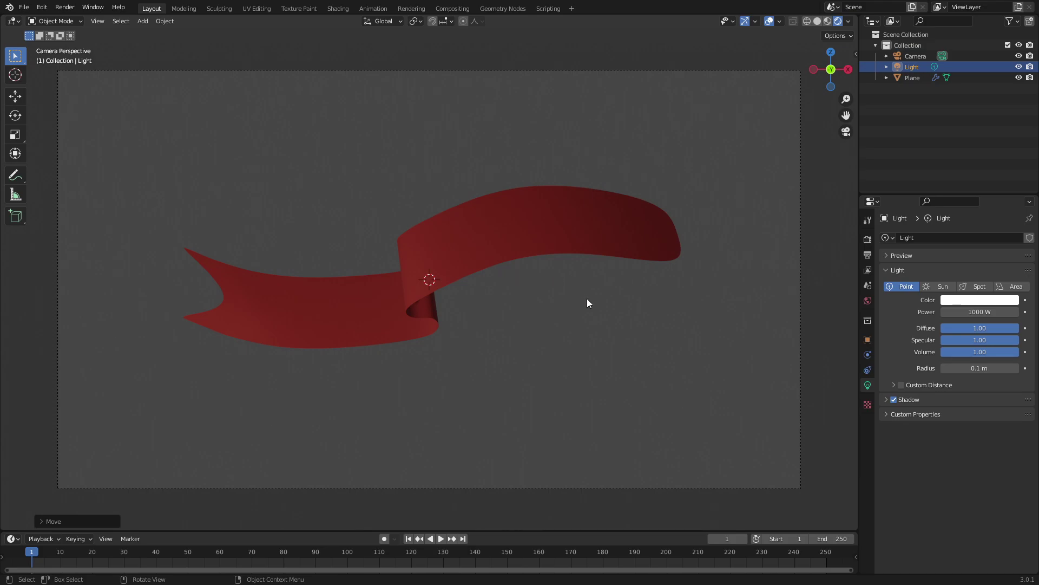
# Duplicate the light, clear the copy's location, and move it off to the rounded end's side of the ribbon
pyautogui.hotkey('shift', 'd')
pyautogui.rightClick(516, 287)
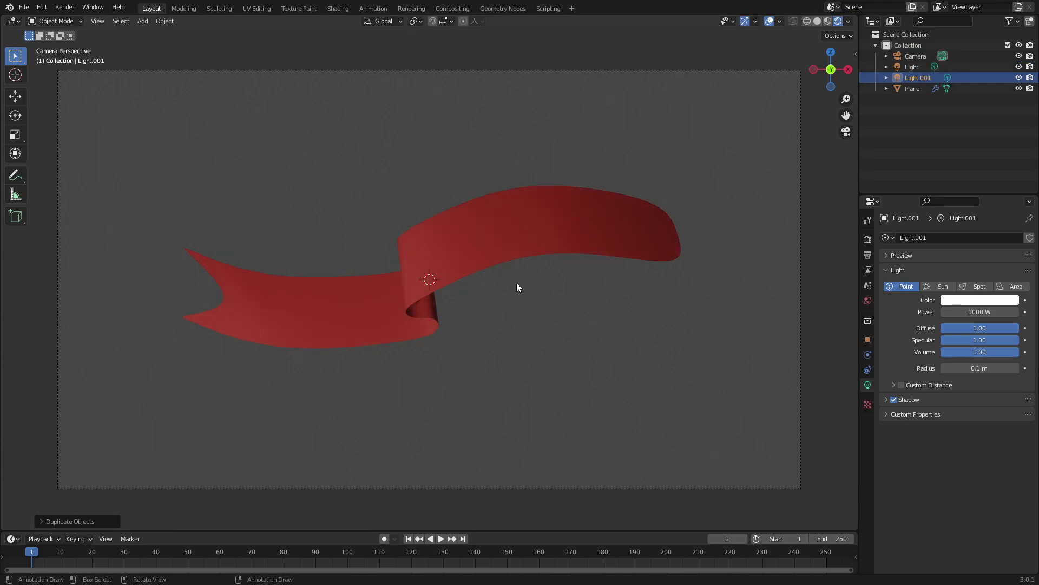
pyautogui.hotkey('alt', 'g')
pyautogui.moveTo(461, 266); pyautogui.dragTo(501, 279, button='middle')
pyautogui.press('g')
pyautogui.click(663, 94)
pyautogui.press('KP_0')
# Disable the duplicated light's shadow and adjust its position along the global Y axis
pyautogui.click(894, 400)
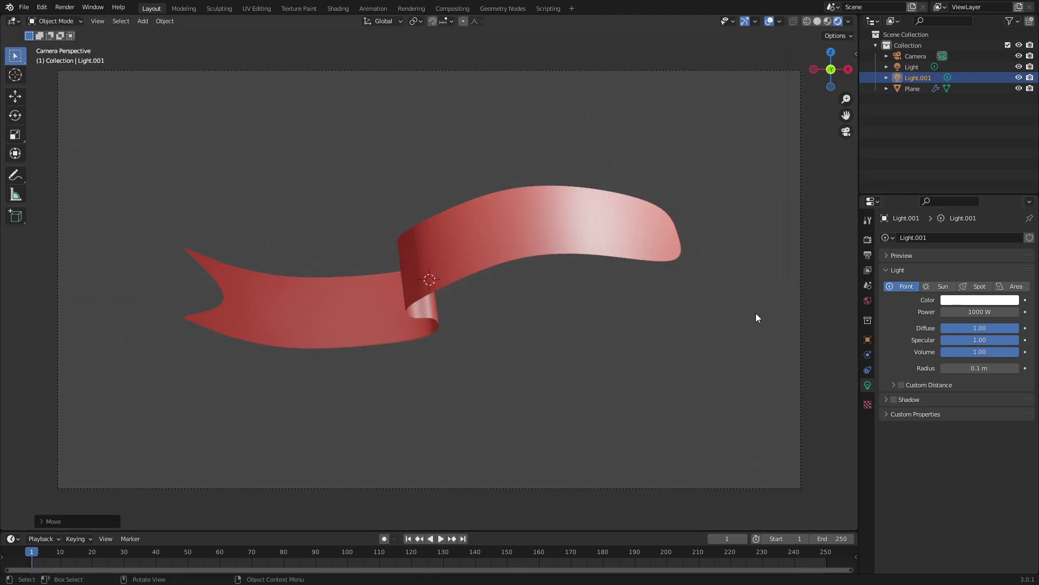
pyautogui.press('g')
pyautogui.press('y')
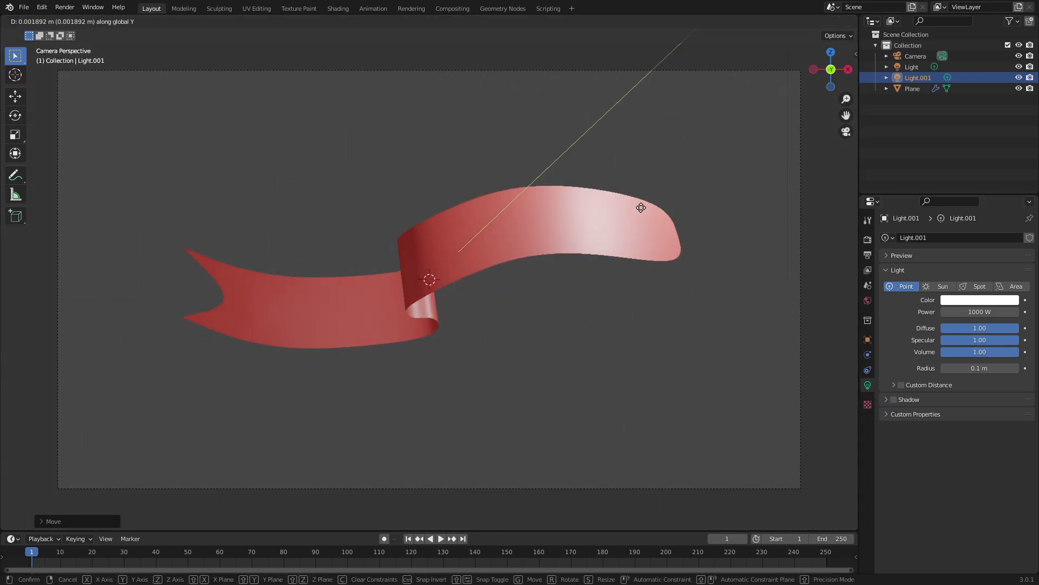
pyautogui.click(655, 193)
# Select the ribbon, inspect its faceted surface near the fold, and apply Shade Smooth
pyautogui.click(590, 240)
pyautogui.scroll(1, 580, 242)
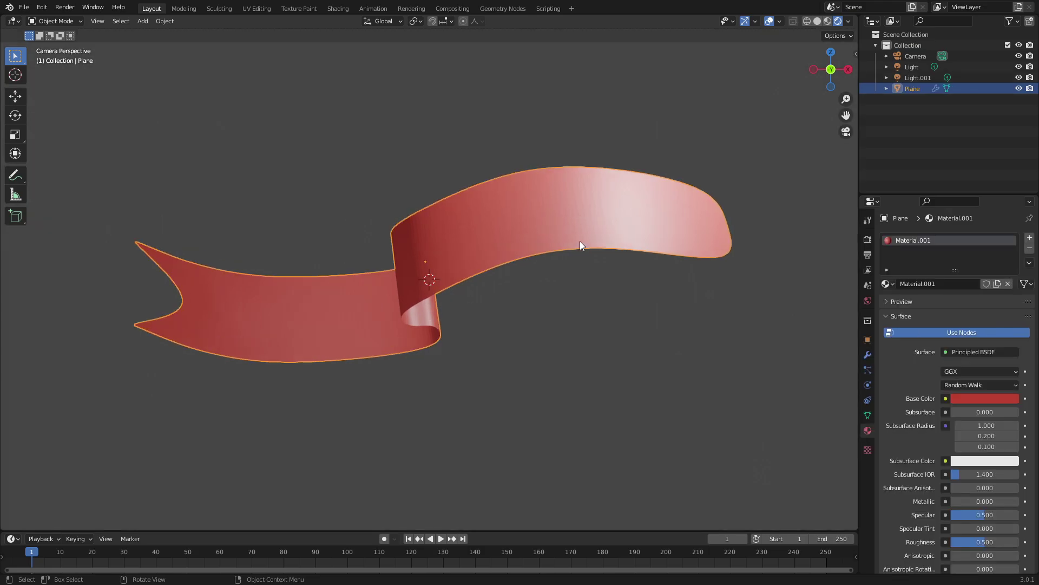
pyautogui.scroll(4, 448, 235)
pyautogui.scroll(-2, 268, 121)
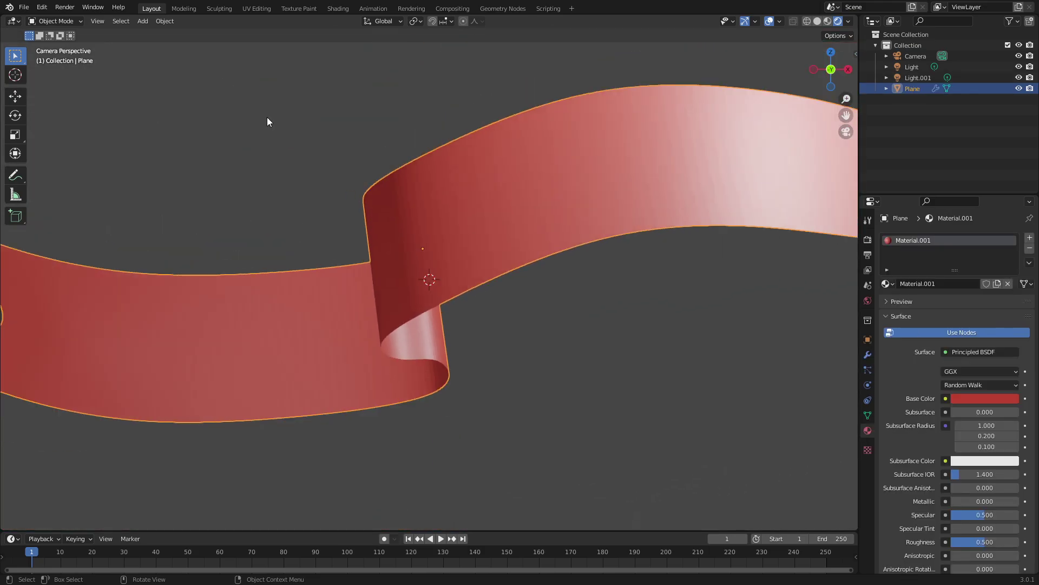
pyautogui.click(165, 20)
pyautogui.click(202, 248)
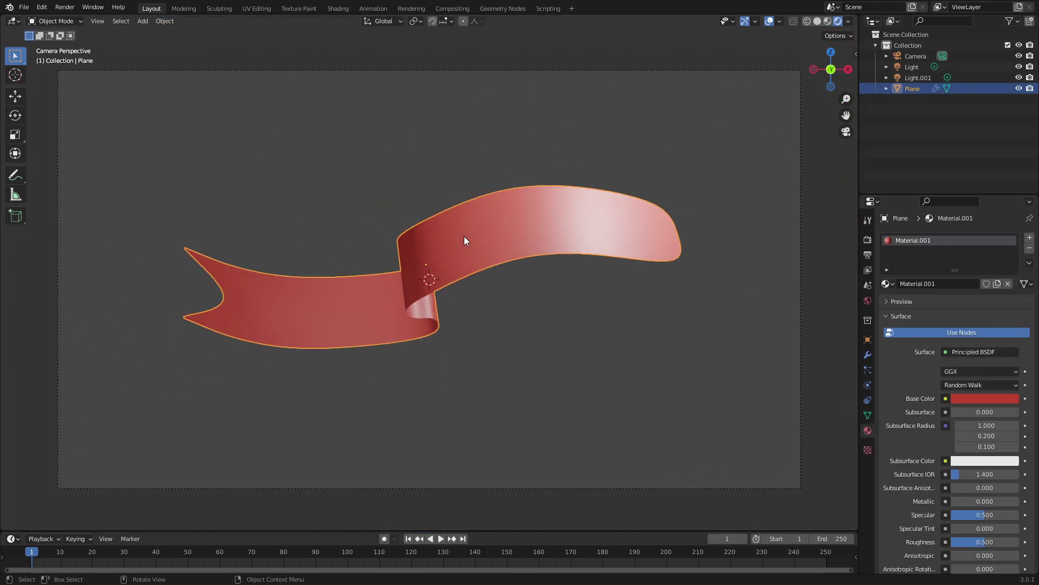
# Set the ribbon material's Specular to 0.138 and Specular Tint to 1.000, and shift its base colour to crimson red
pyautogui.scroll(-2, 929, 474)
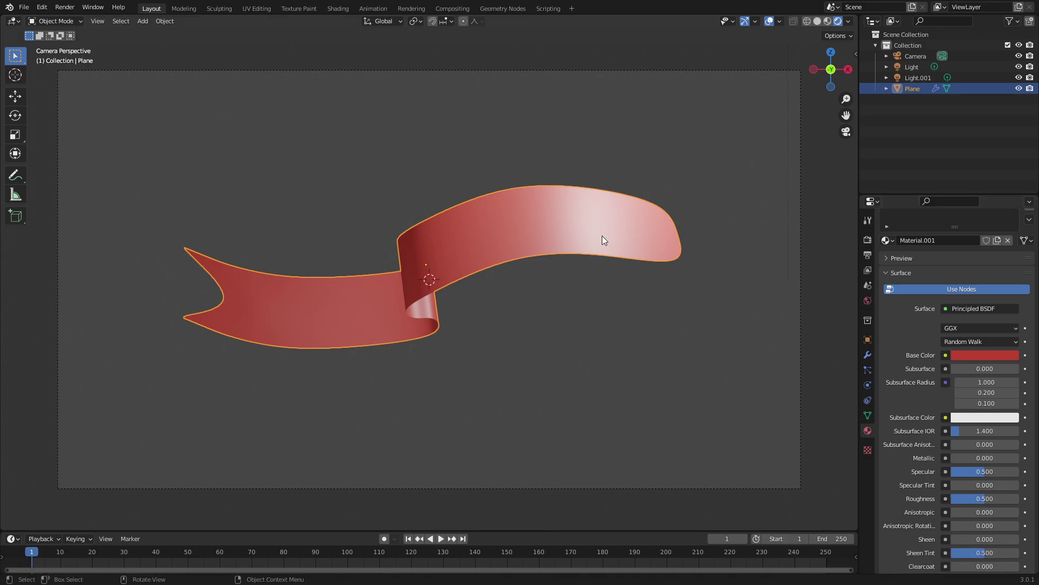
pyautogui.moveTo(979, 486)
pyautogui.mouseDown()
pyautogui.moveTo(1019, 486)
pyautogui.moveTo(964, 471)
pyautogui.moveTo(992, 499)
pyautogui.moveTo(983, 499)
pyautogui.mouseUp()
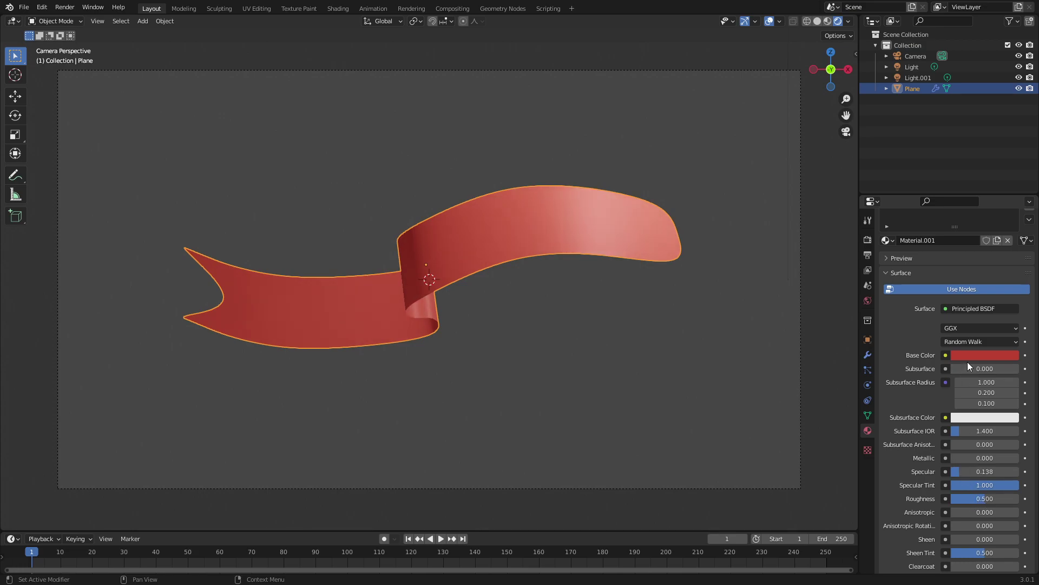
pyautogui.click(969, 356)
pyautogui.moveTo(961, 271); pyautogui.dragTo(963, 271)
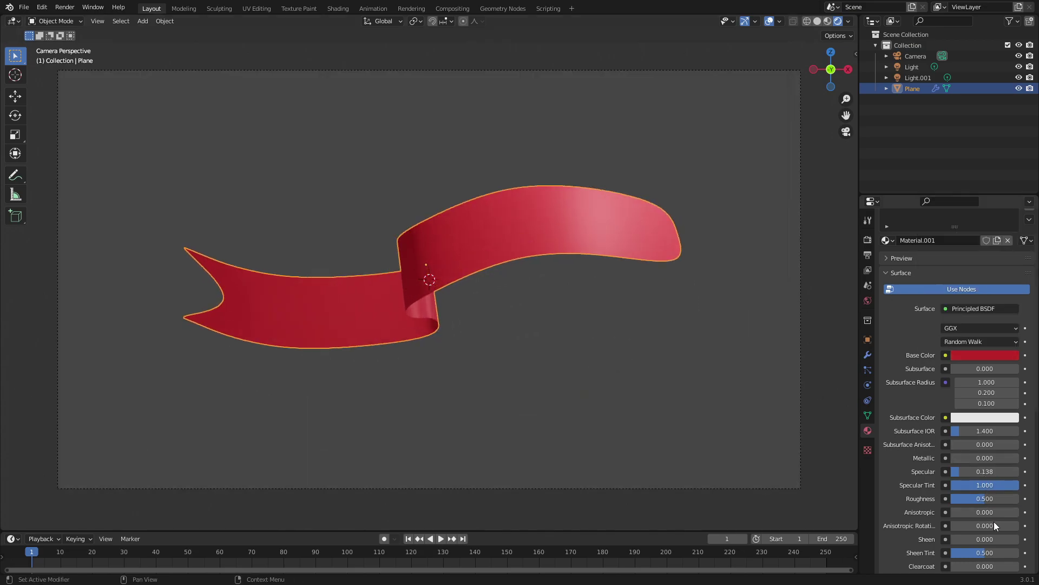
# Lower the ribbon material's Specular to 0.000 to remove the glossy highlight
pyautogui.scroll(-1, 993, 521)
pyautogui.scroll(-3, 568, 297)
pyautogui.scroll(2, 558, 292)
pyautogui.click(527, 320)
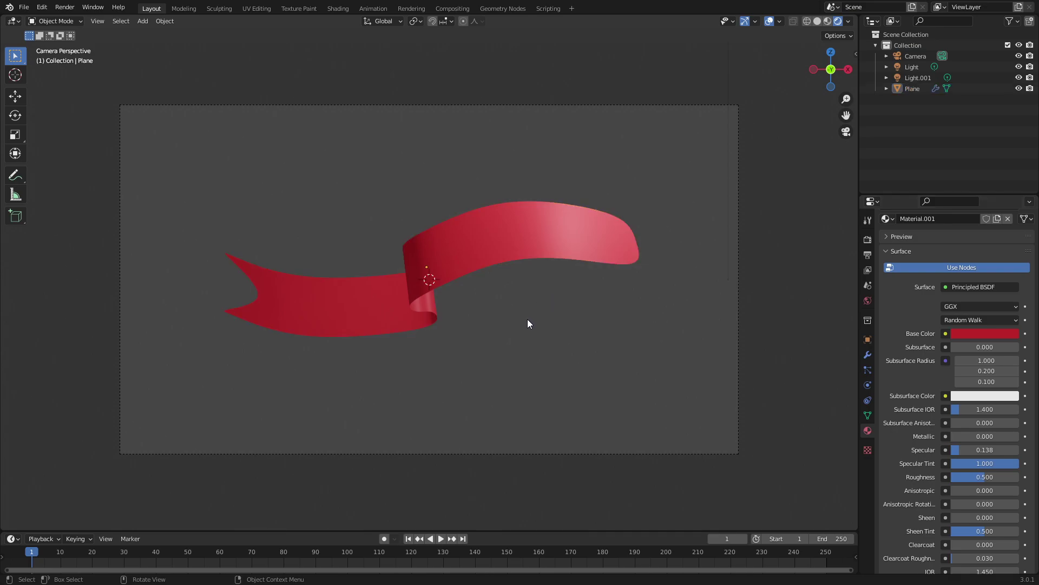
pyautogui.click(619, 247)
pyautogui.moveTo(1002, 455); pyautogui.dragTo(946, 453)
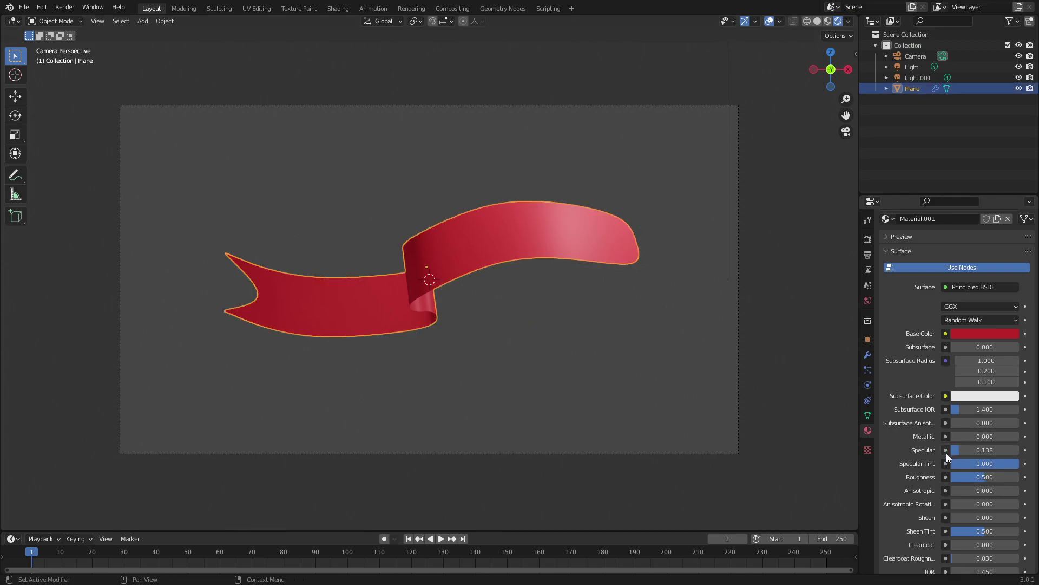
pyautogui.scroll(1, 577, 320)
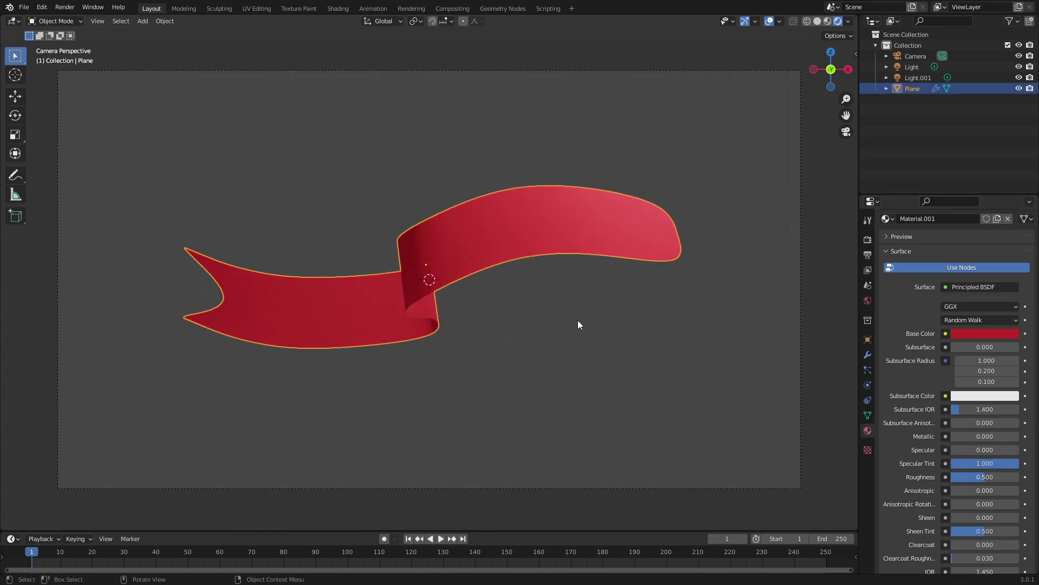
# Select the duplicated light and reposition it in the camera plane to refine the ribbon's lighting
pyautogui.click(788, 220)
pyautogui.press('g')
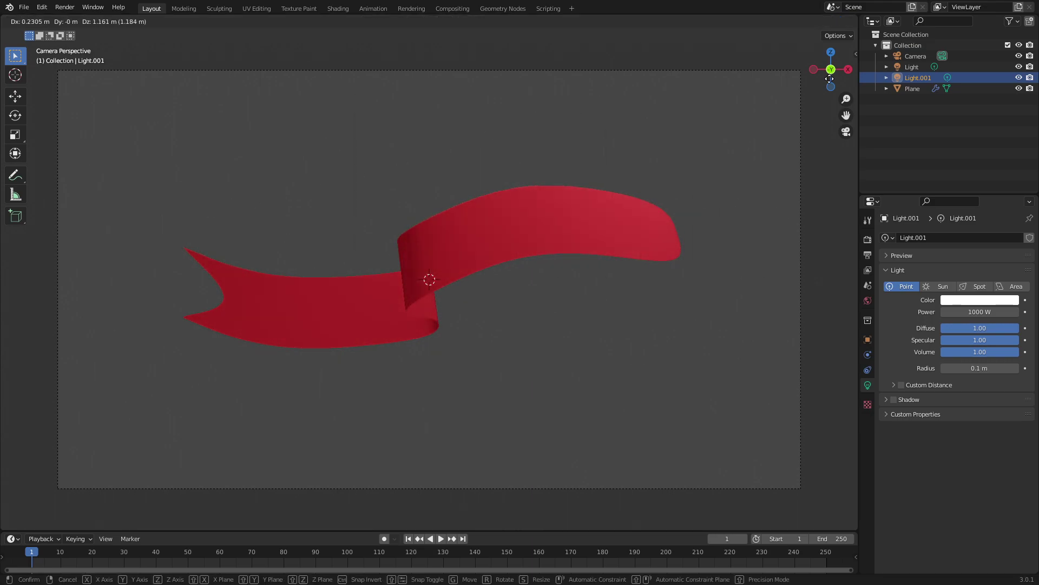
pyautogui.click(88, 347)
# Hide the viewport gizmos and overlays and review the rendered ribbon in the camera view
pyautogui.scroll(-6, 540, 322)
pyautogui.click(552, 323)
pyautogui.scroll(3, 512, 329)
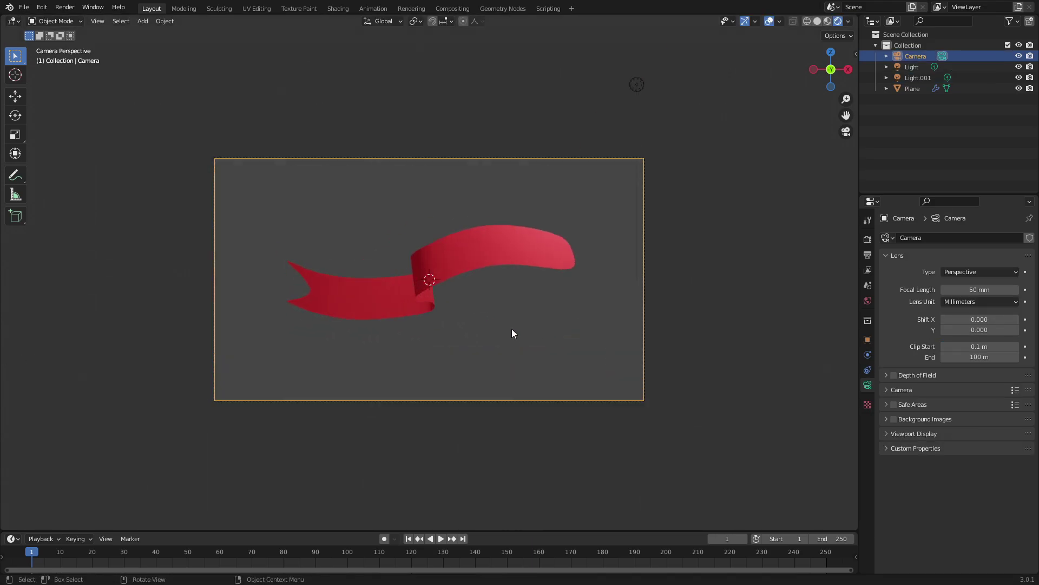
pyautogui.scroll(3, 513, 333)
pyautogui.click(745, 23)
pyautogui.click(769, 21)
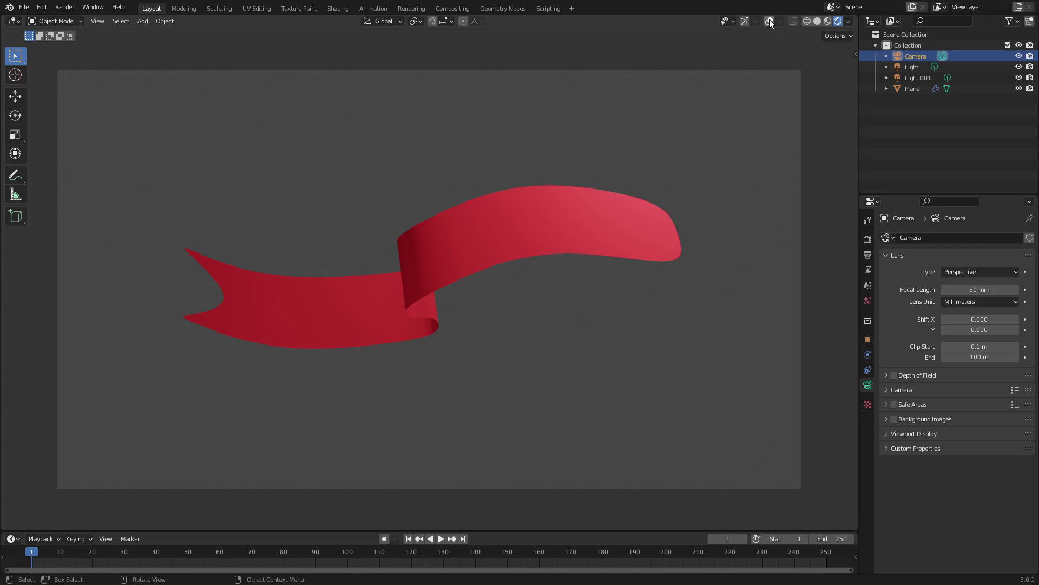
pyautogui.scroll(-5, 748, 245)
pyautogui.scroll(6, 748, 244)
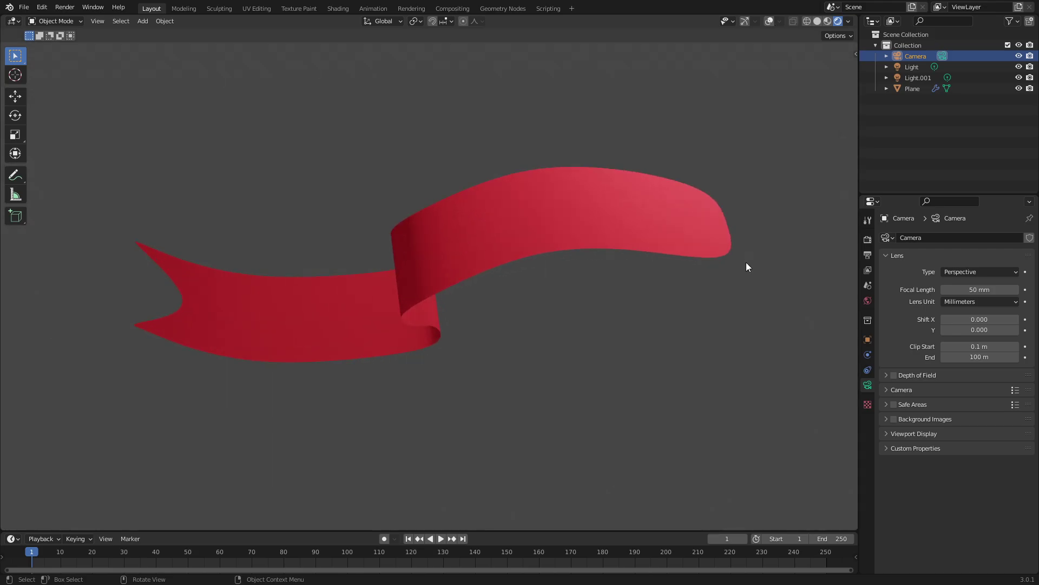